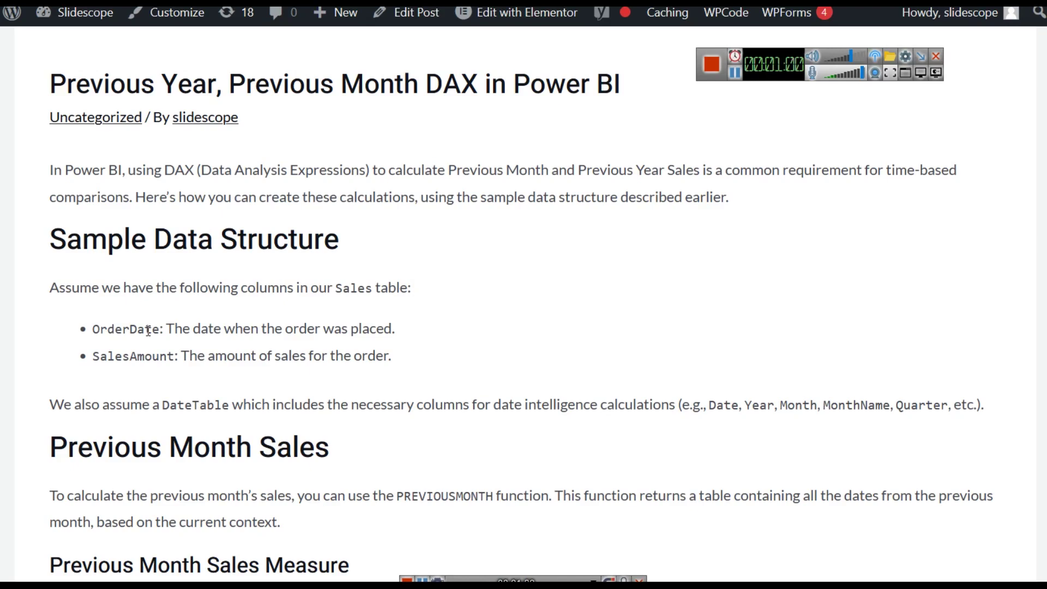
Read the article's sample data structure and its explanation of the PREVIOUSMONTH function
scroll(147, 330, "down", 20)
scroll(154, 357, "up", 12)
scroll(154, 357, "up", 10)
scroll(153, 352, "down", 1)
scroll(156, 357, "down", 3)
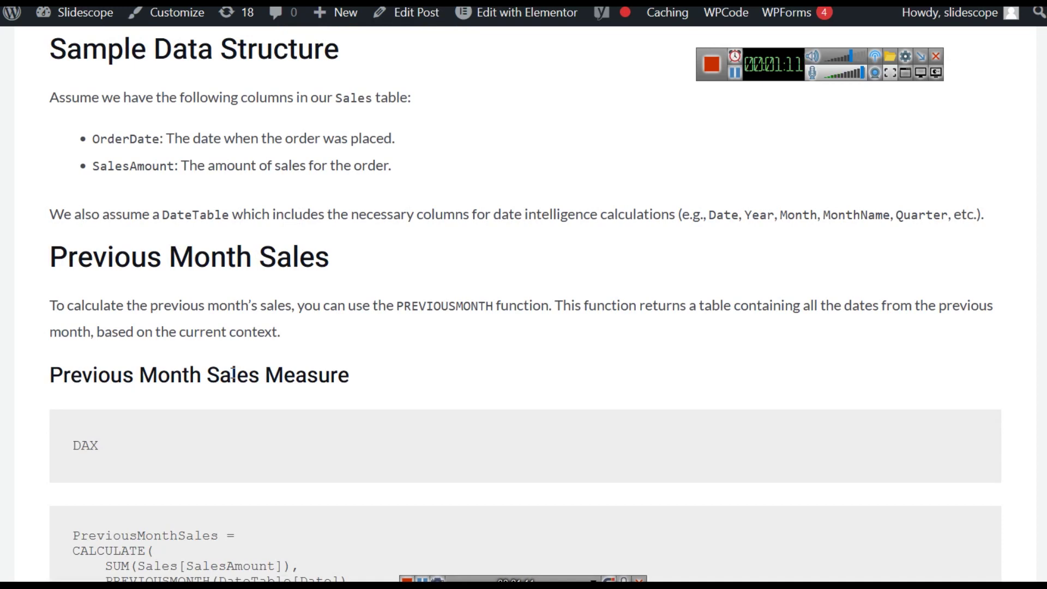
double_click(465, 305)
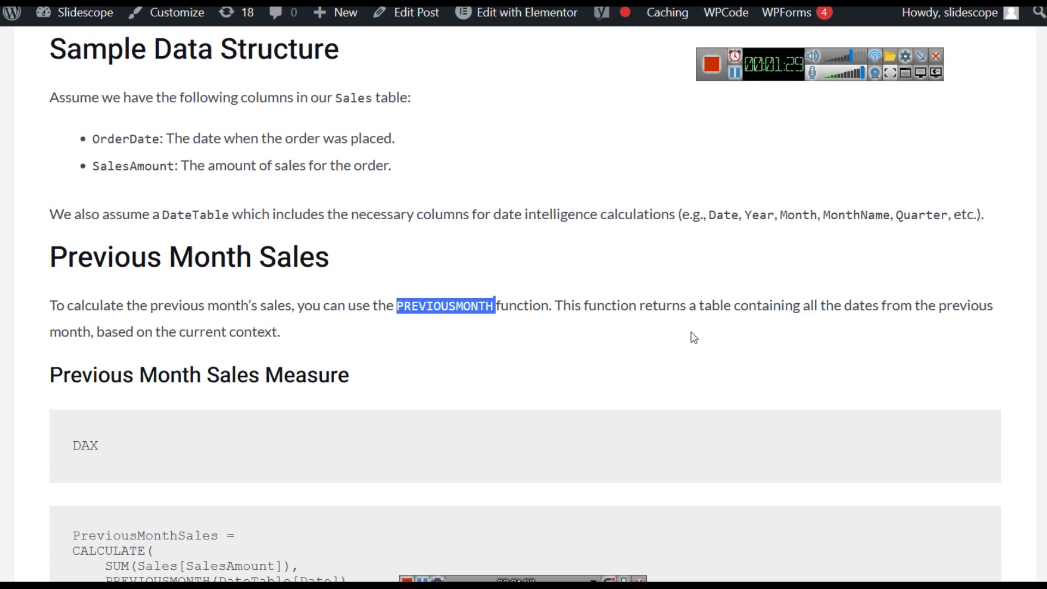
Examine each part of the article's PreviousMonthSales formula, from CALCULATE and SUM to PREVIOUSMONTH and DateTable
scroll(691, 331, "down", 3)
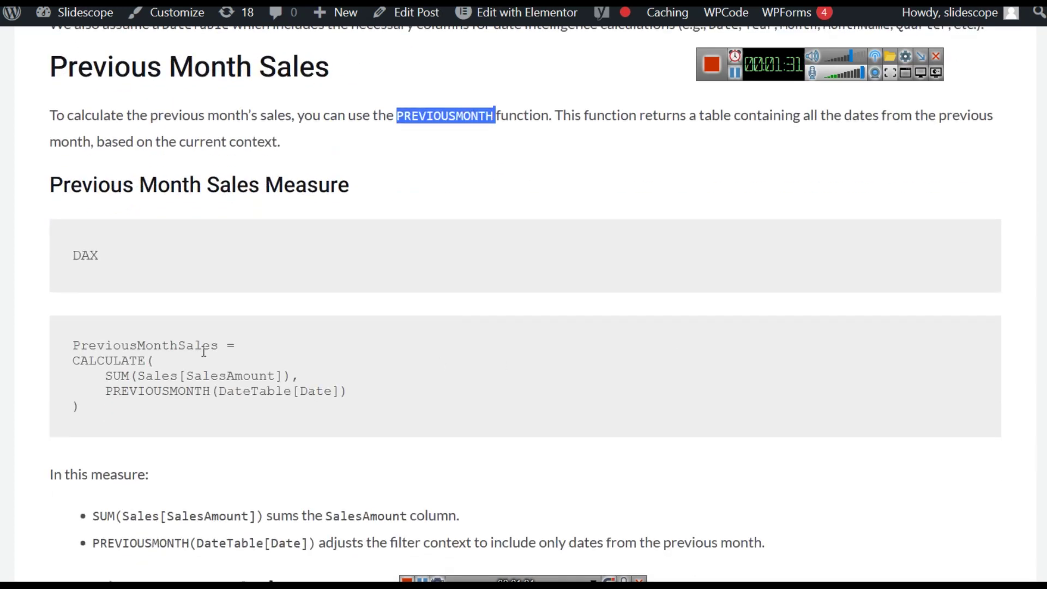
double_click(143, 345)
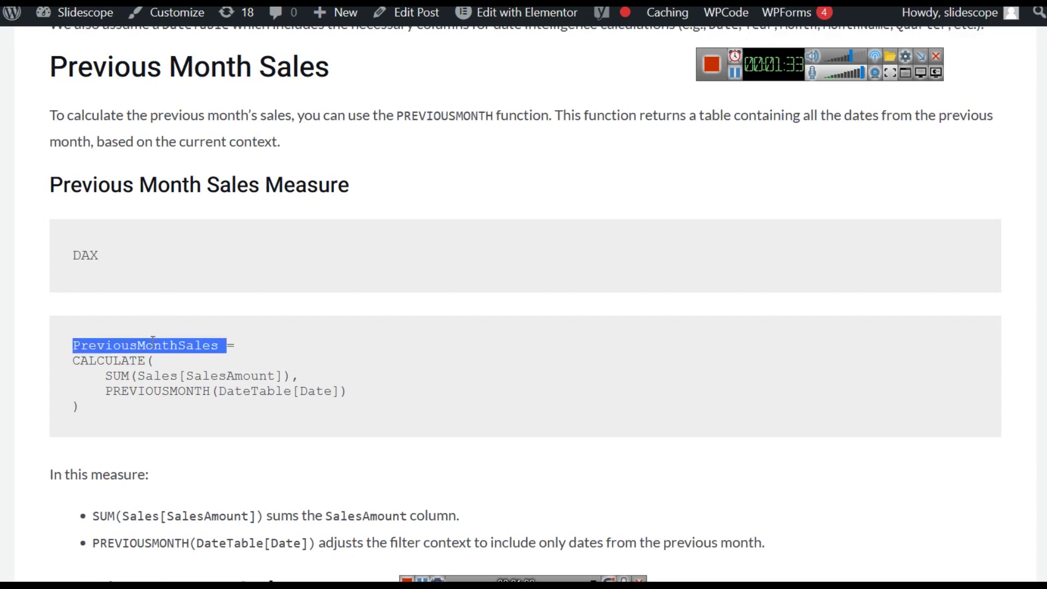
double_click(115, 360)
double_click(120, 376)
double_click(168, 373)
double_click(229, 375)
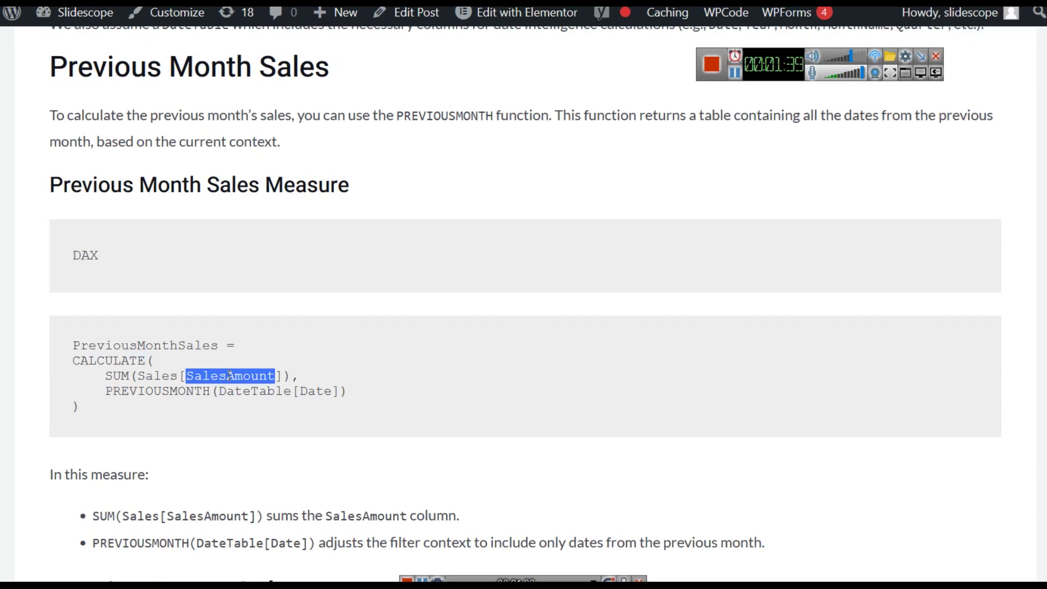
double_click(171, 391)
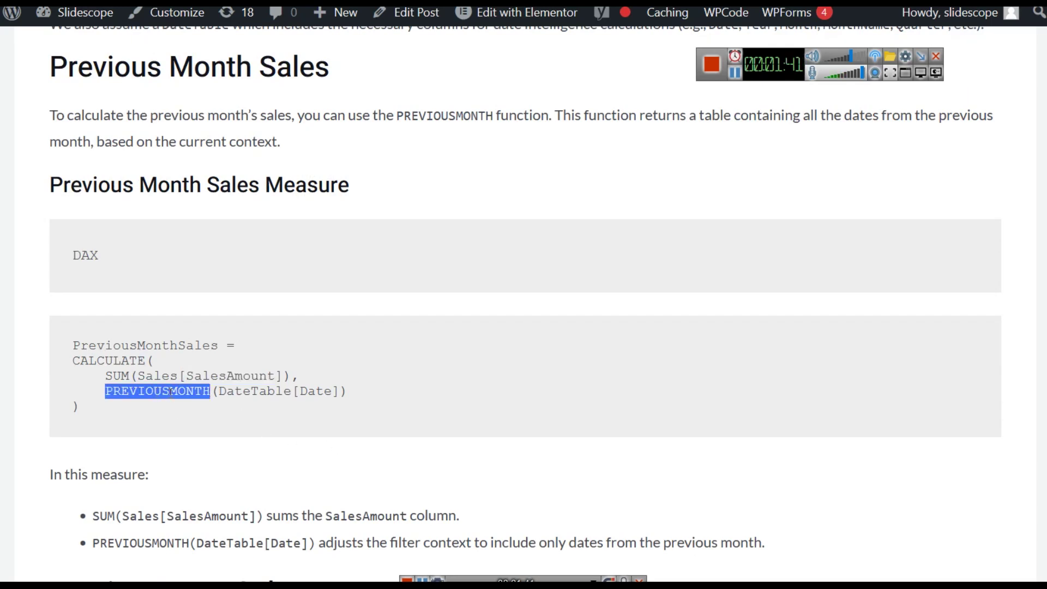
double_click(248, 391)
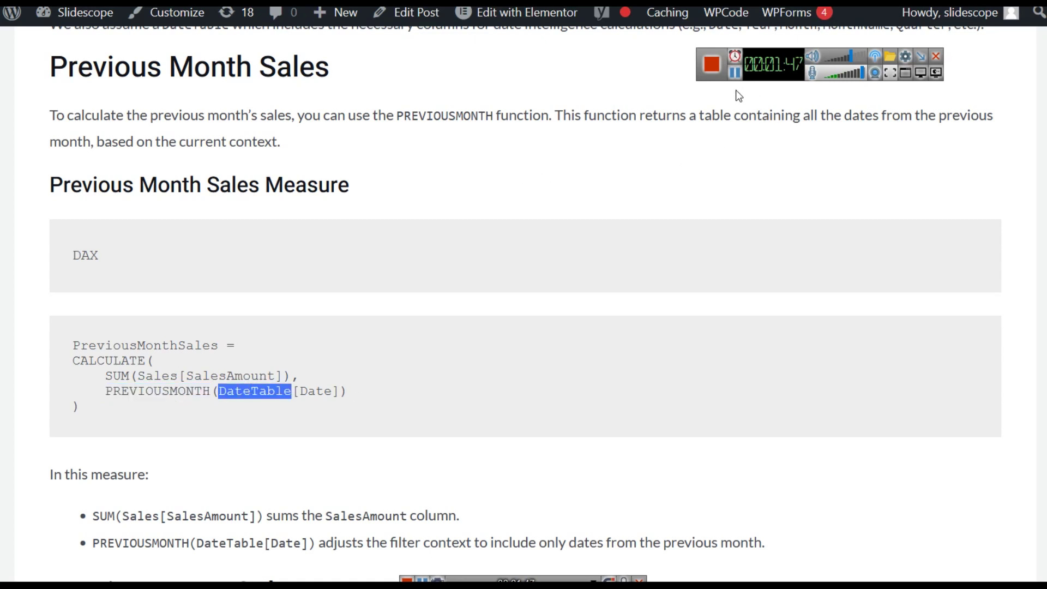
Switch to Power BI and inspect the DateTable formula and the fields of the Sales table
key("alt+Tab")
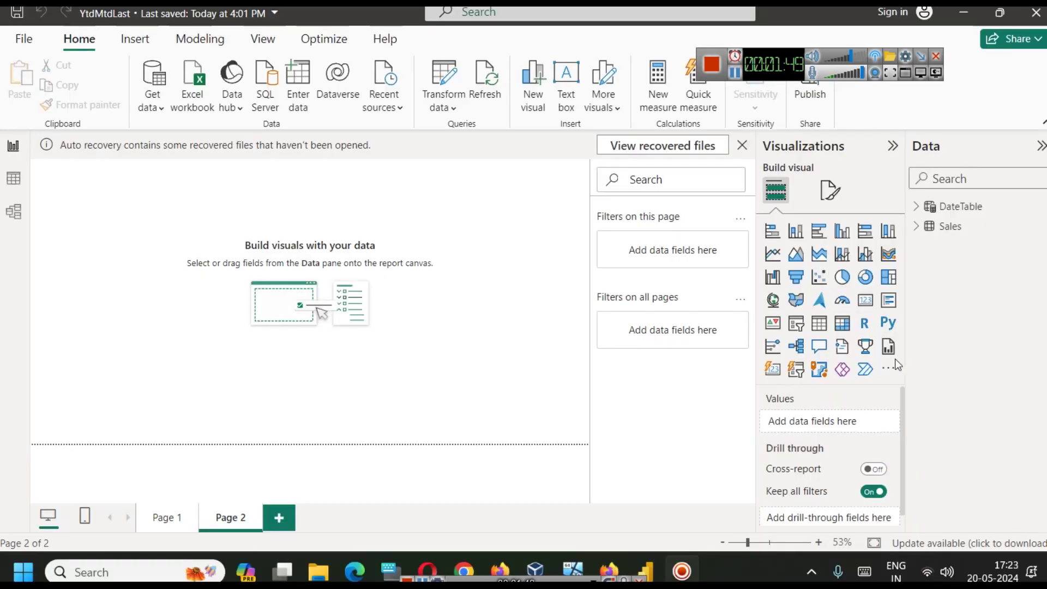
left_click(977, 210)
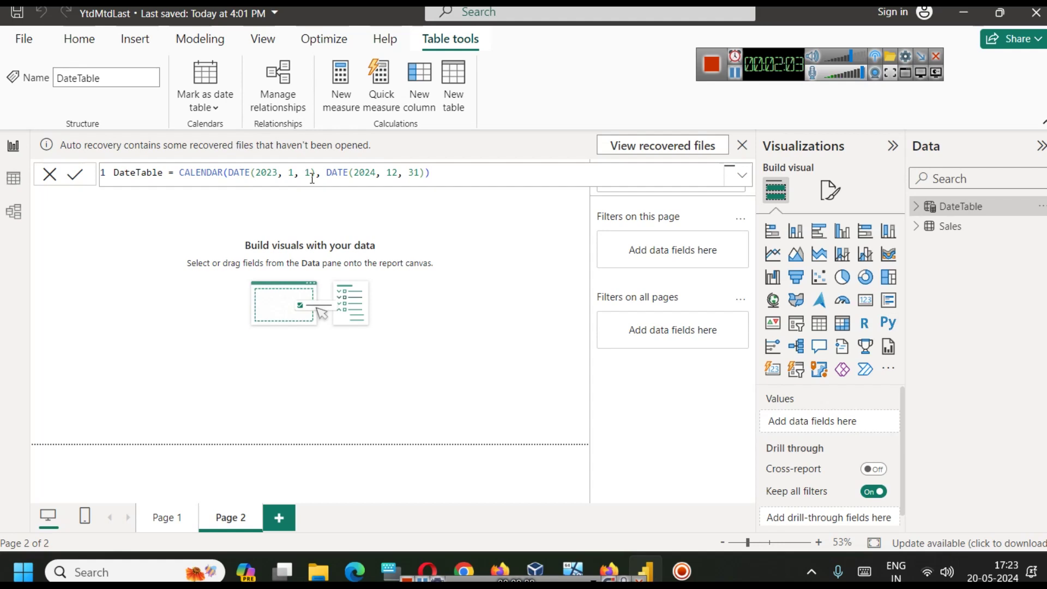
left_click(932, 229)
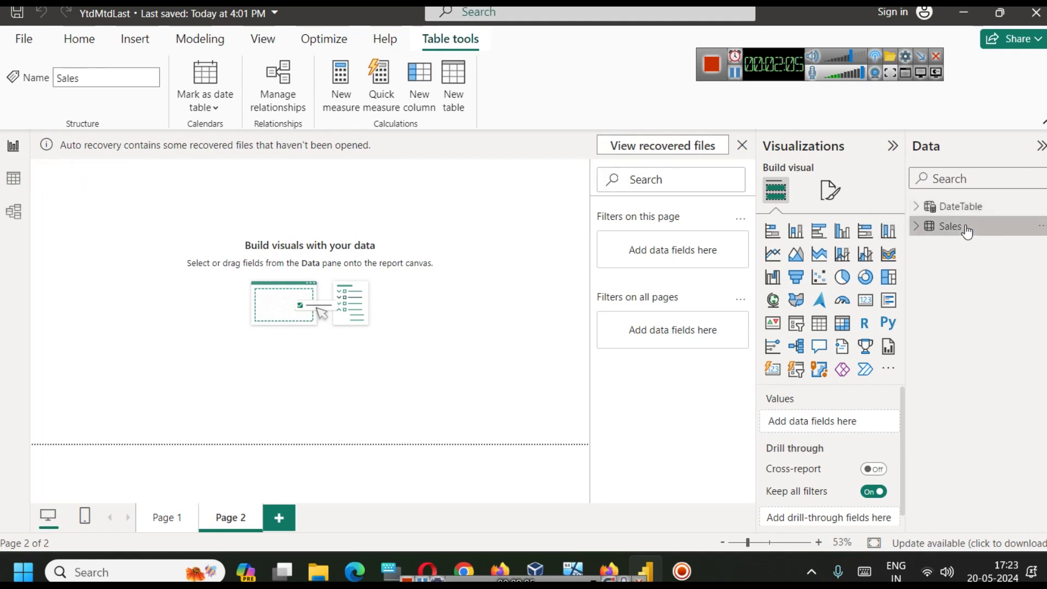
left_click(931, 232)
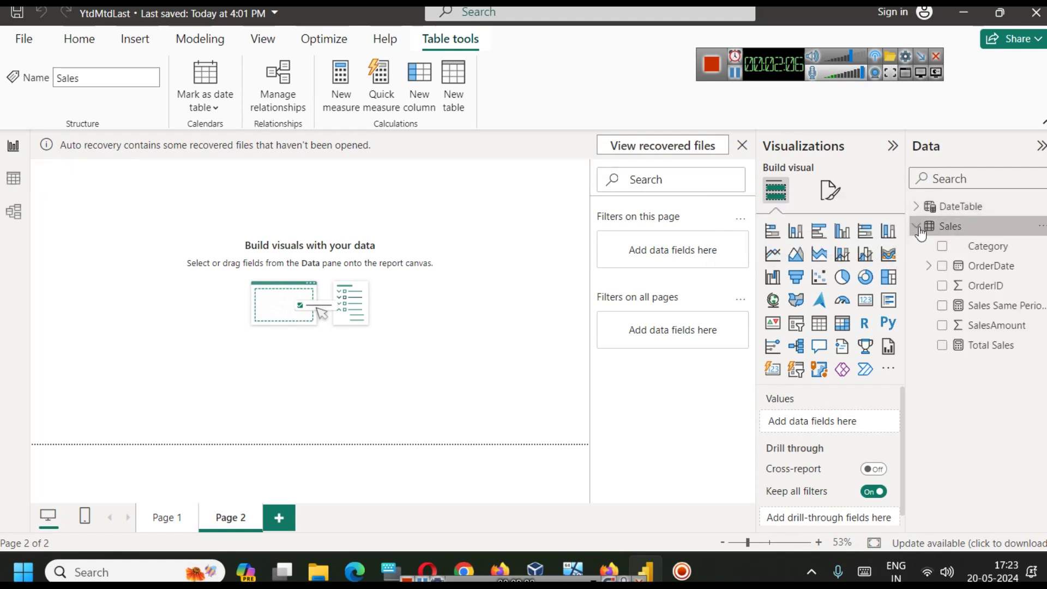
Inspect the rows of DateTable and the Sales table in the table view
left_click(25, 188)
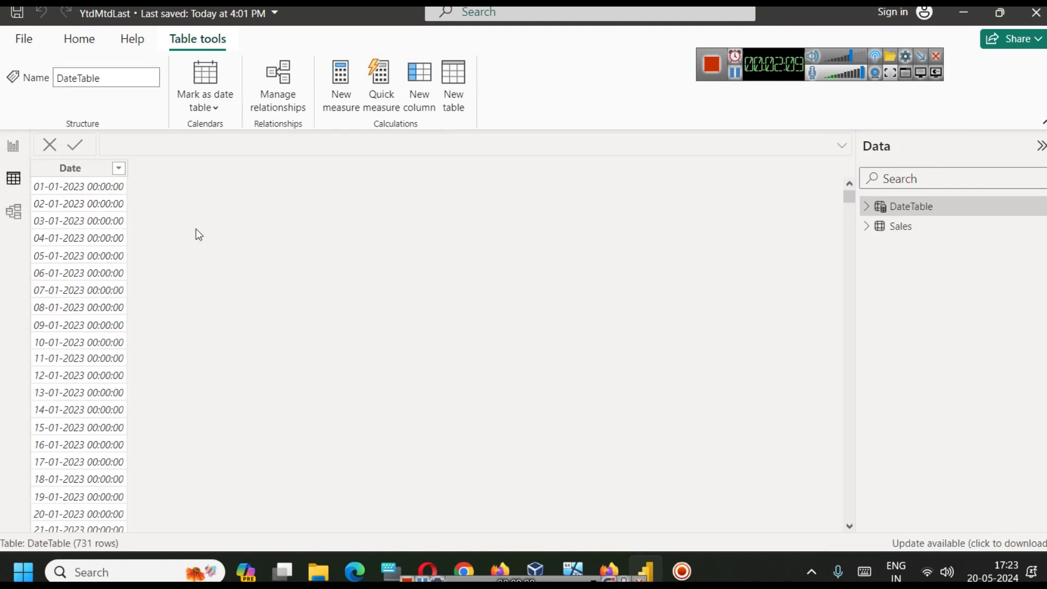
left_click(900, 225)
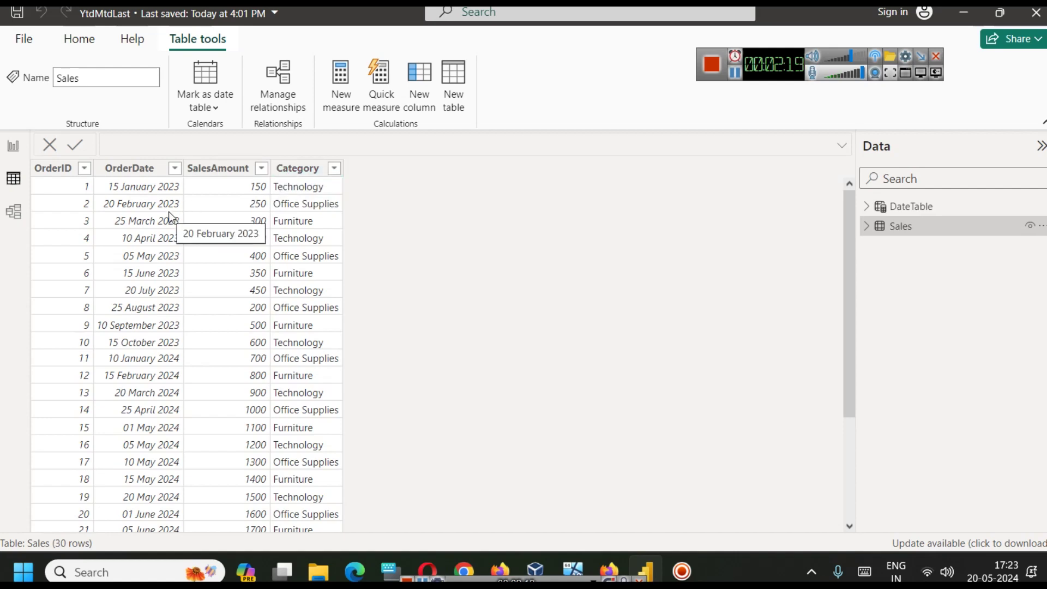
left_click(919, 213)
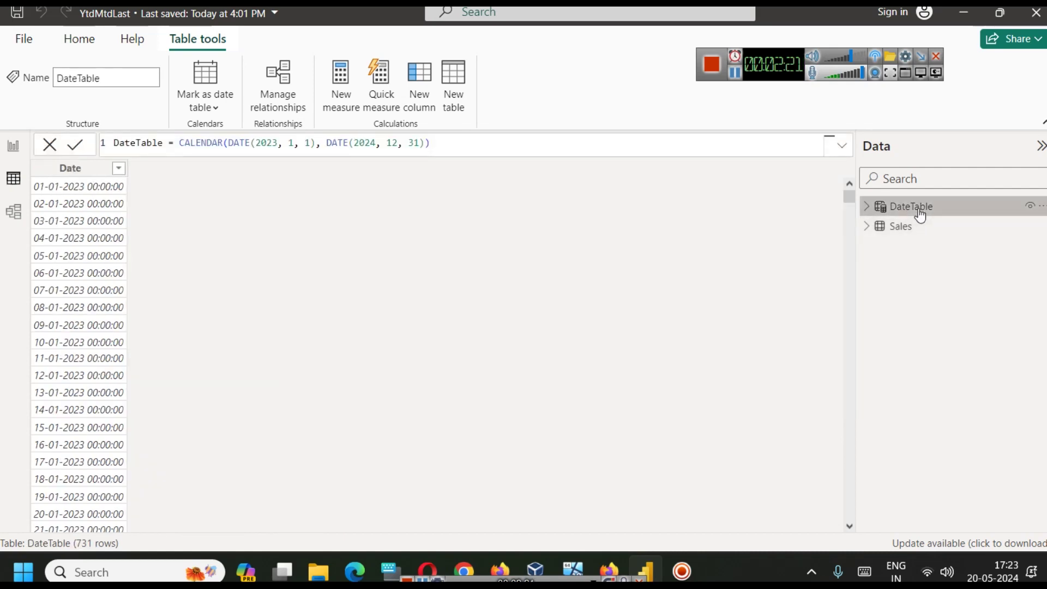
left_click(34, 174)
scroll(53, 295, "down", 12)
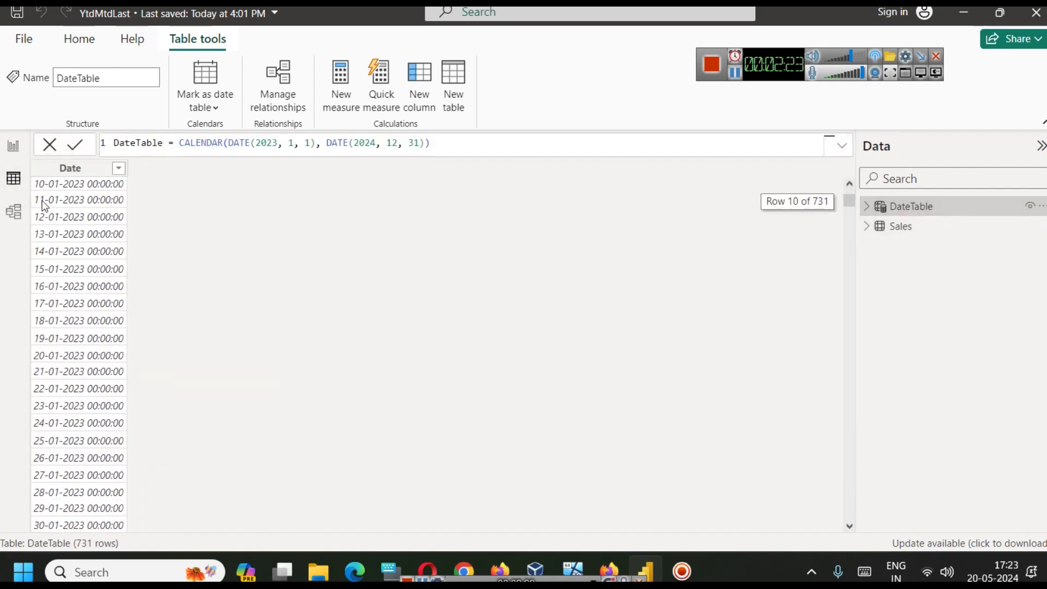
scroll(61, 308, "up", 9)
scroll(61, 308, "up", 3)
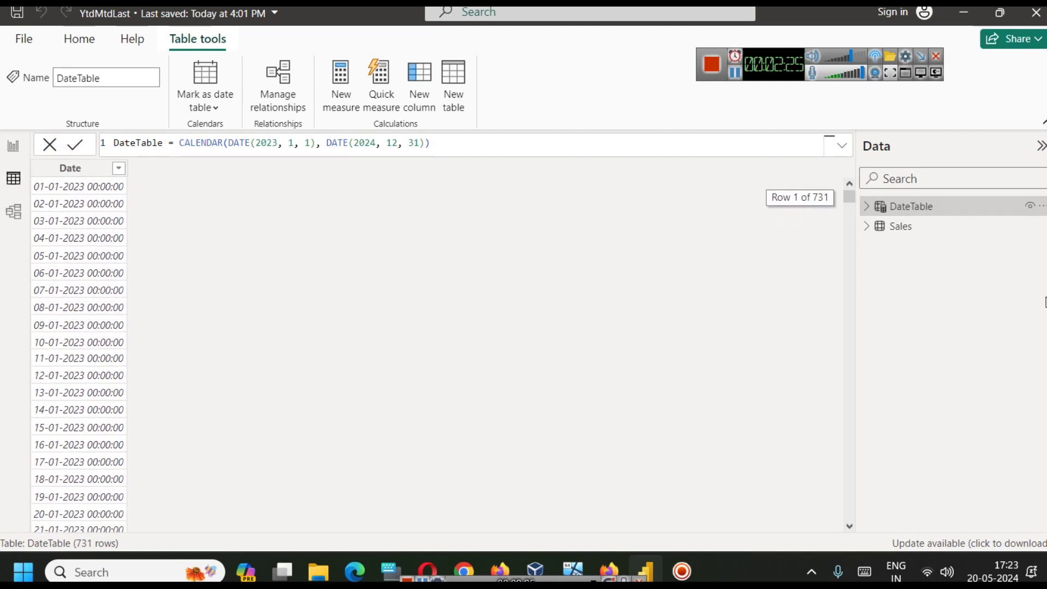
Compare the Sales order dates with DateTable's CALENDAR formula, and return to the report view
left_click(933, 229)
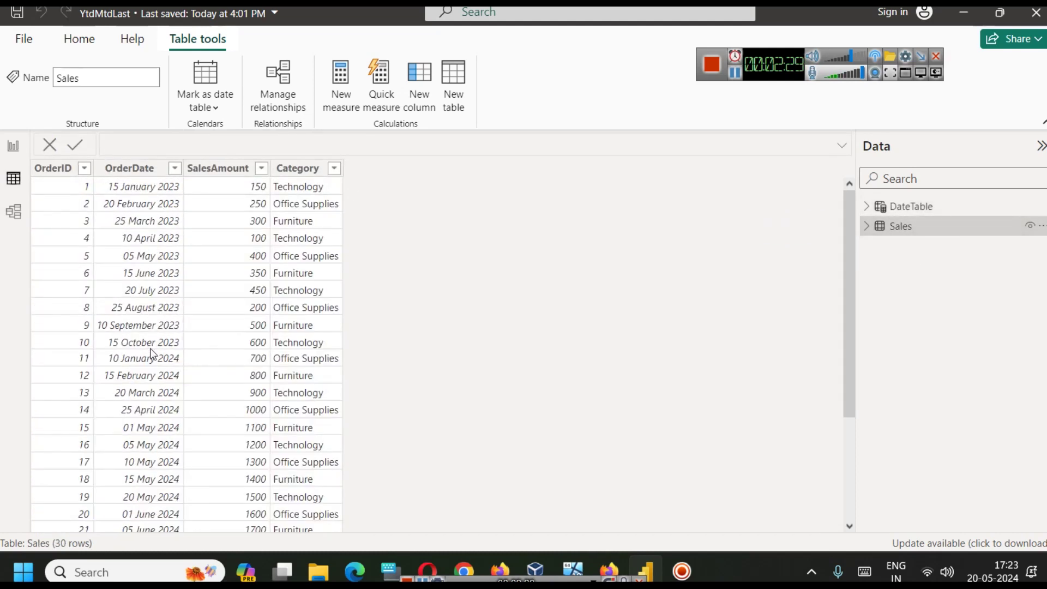
left_click(947, 205)
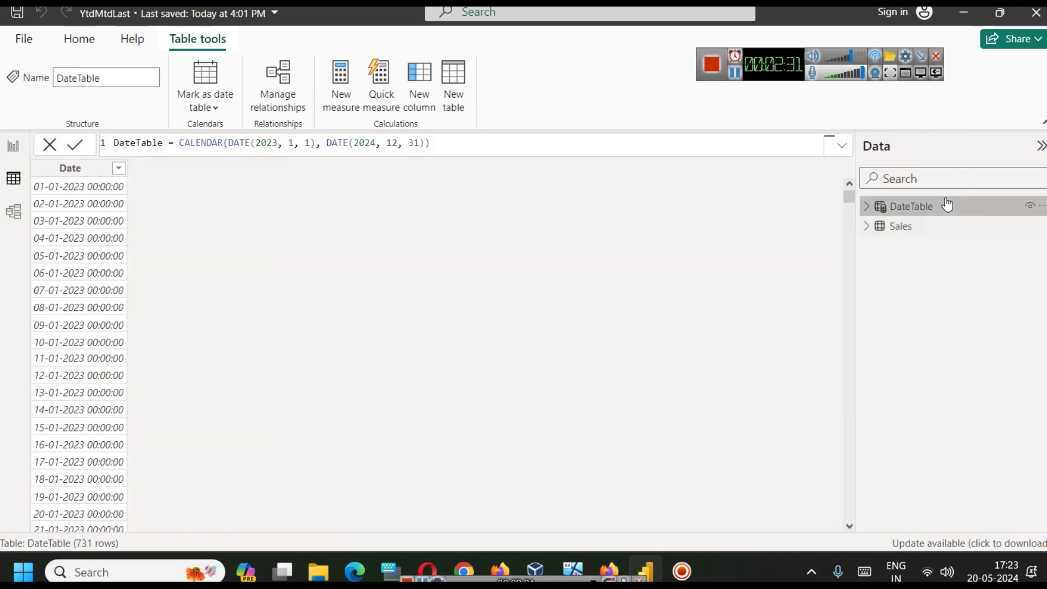
double_click(187, 141)
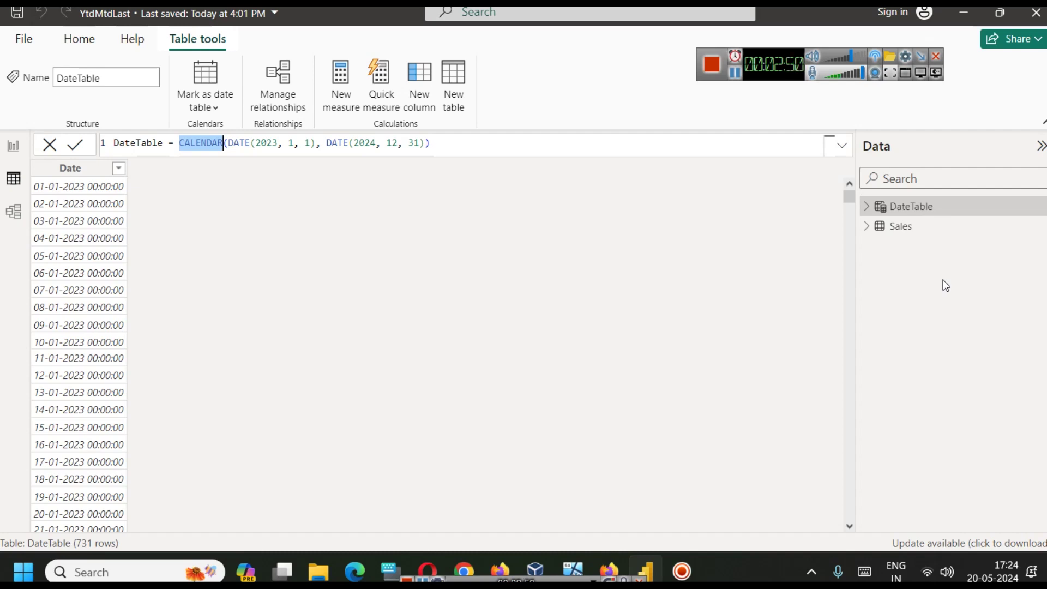
left_click(901, 227)
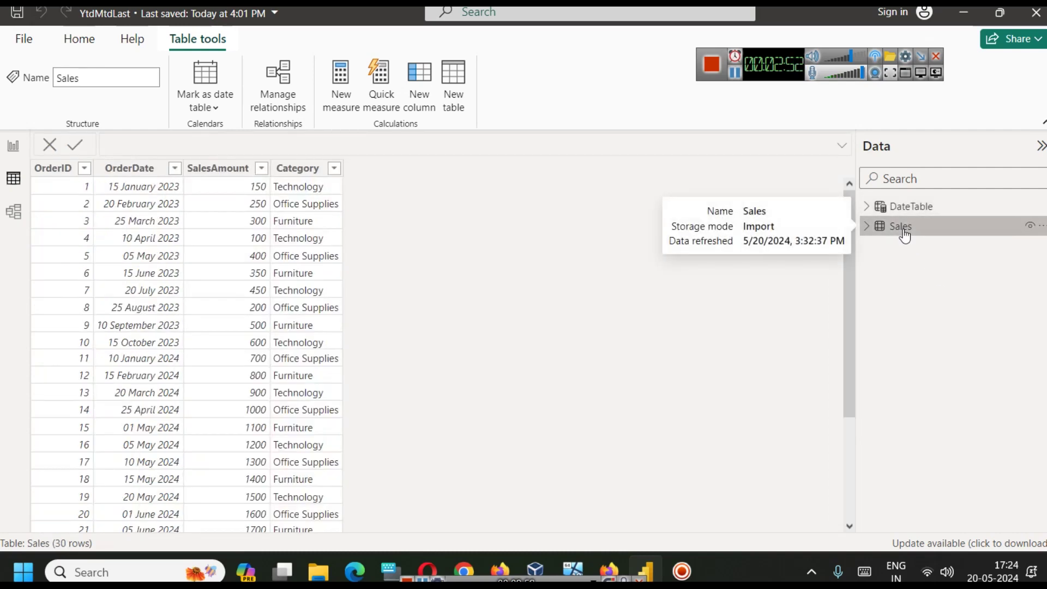
left_click(13, 145)
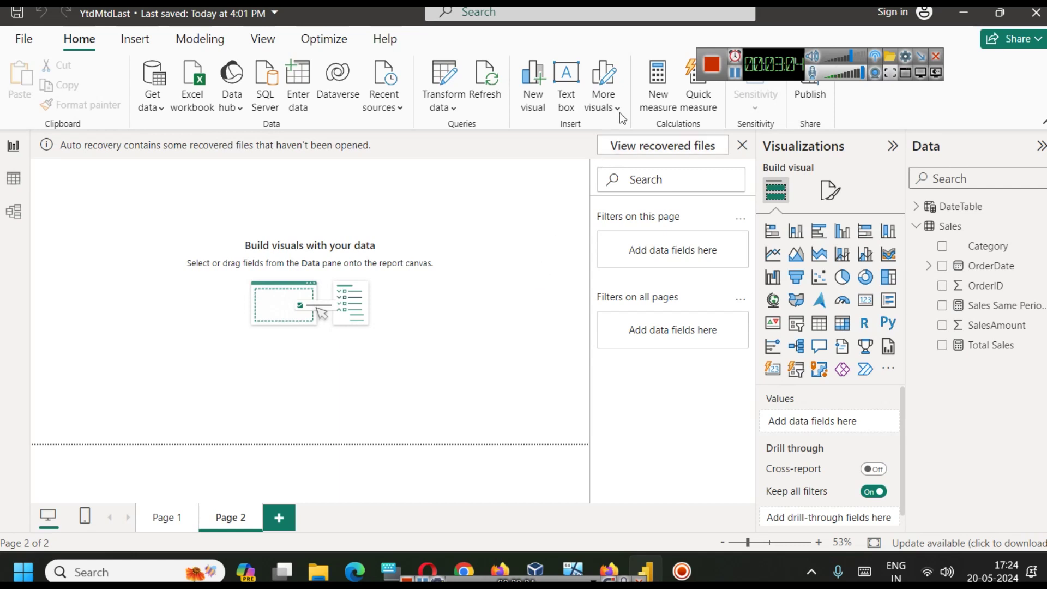
Copy the whole PreviousMonthSales DAX formula from the browser article and return to Power BI
key("alt+Tab")
left_click_drag(74, 248, 199, 322)
key("ctrl+c")
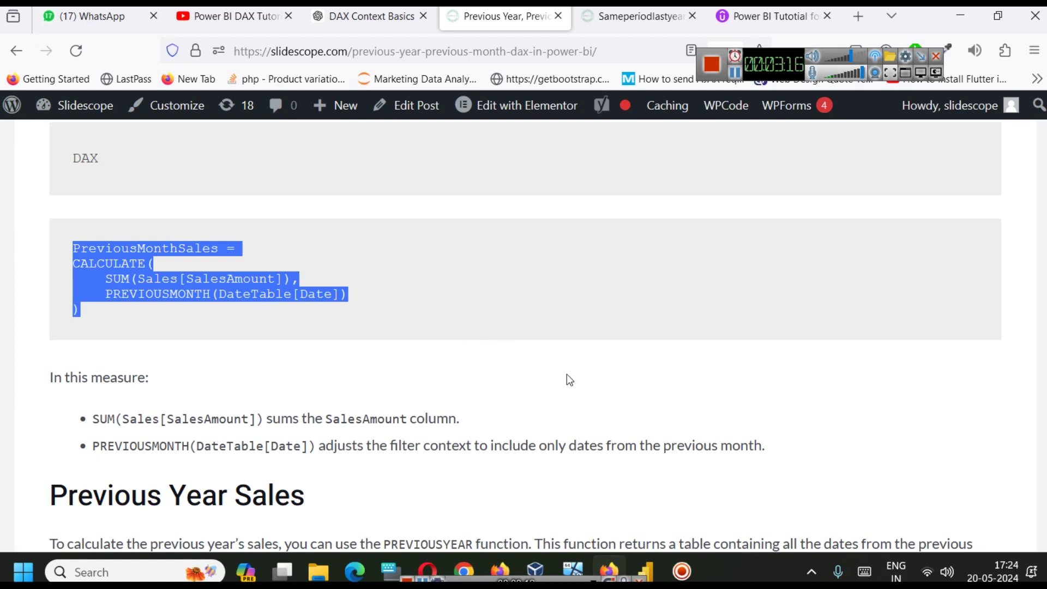
left_click(645, 570)
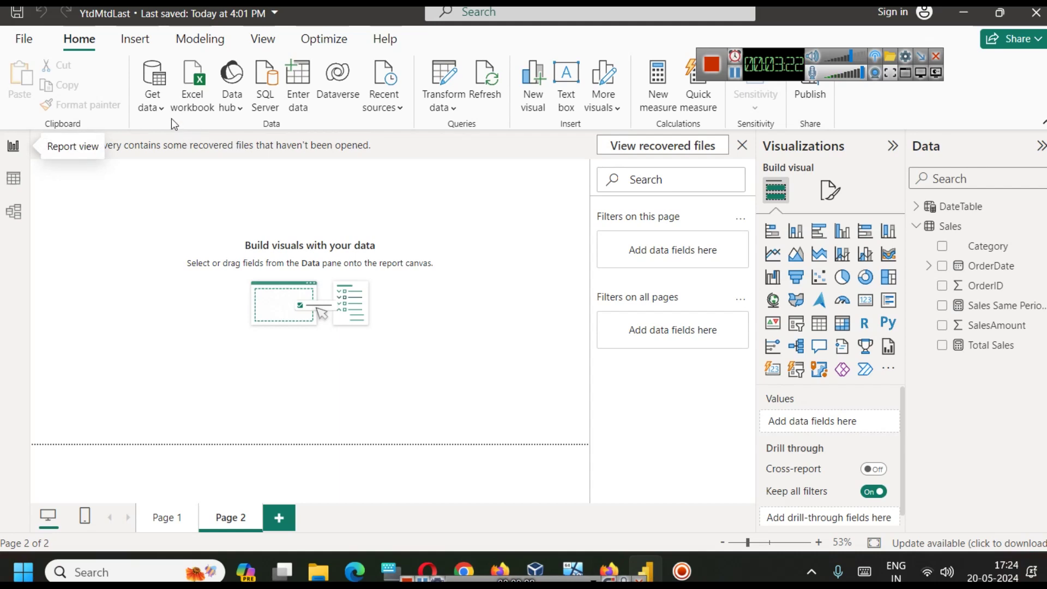
Start a new measure in DateTable and replace its default text with the copied PreviousMonthSales formula
left_click(200, 39)
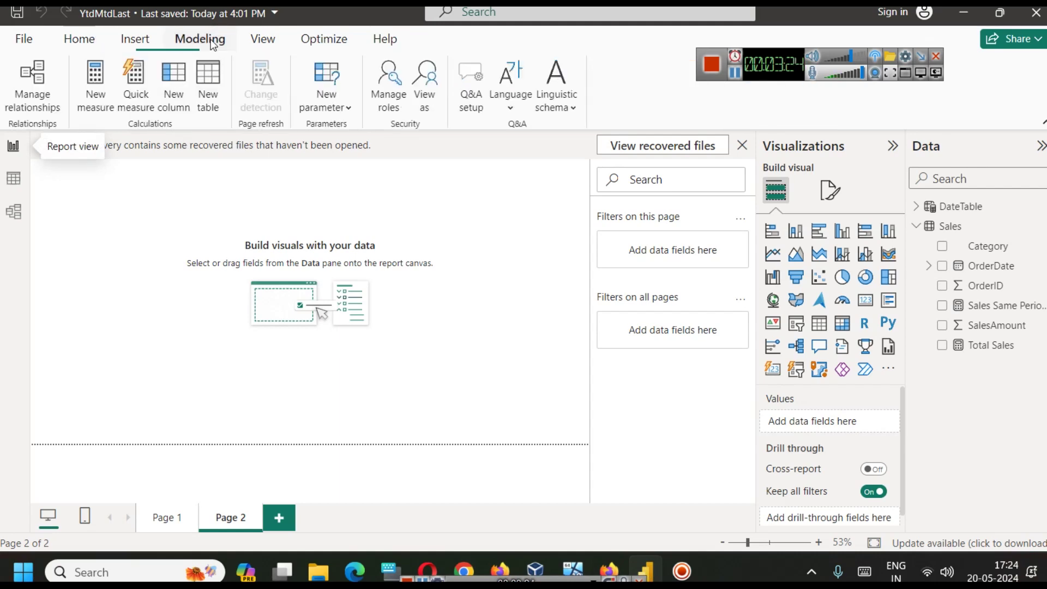
left_click(96, 106)
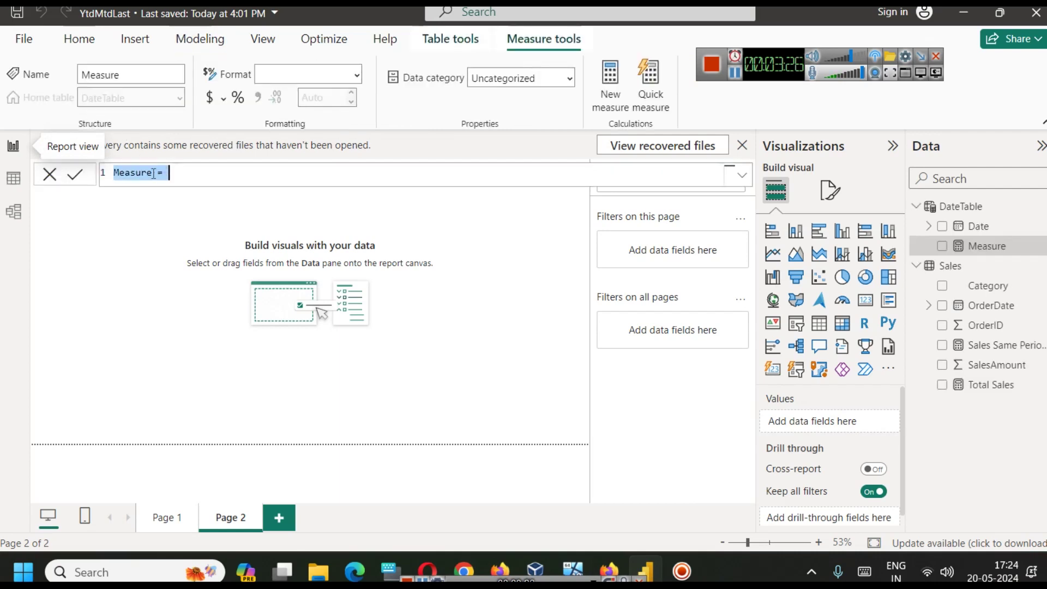
key("ctrl+v")
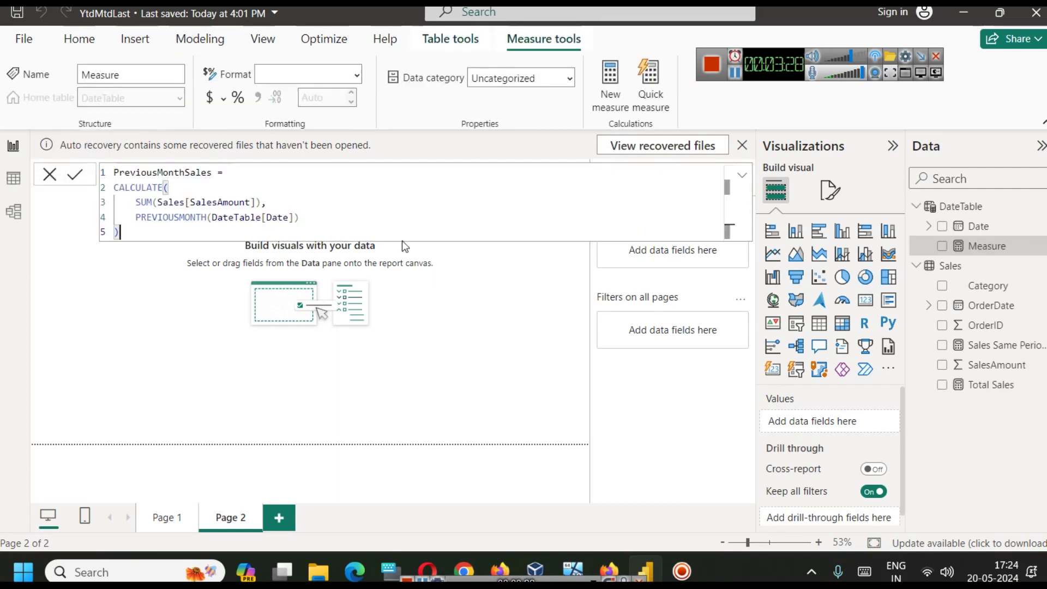
Highlight PREVIOUSMONTH(DateTable[Date]) in the formula and commit the PreviousMonthSales measure to DateTable
double_click(175, 217)
key("shift+Right")
key("shift+Right")
key("shift+Right")
key("shift+Right")
key("shift+Right")
key("shift+Right")
key("shift+Right")
key("shift+Right")
key("shift+Right")
key("shift+Right")
key("shift+Right")
key("shift+Right")
key("shift+Right")
key("shift+Right")
key("shift+Right")
key("shift+Right")
key("shift+Right")
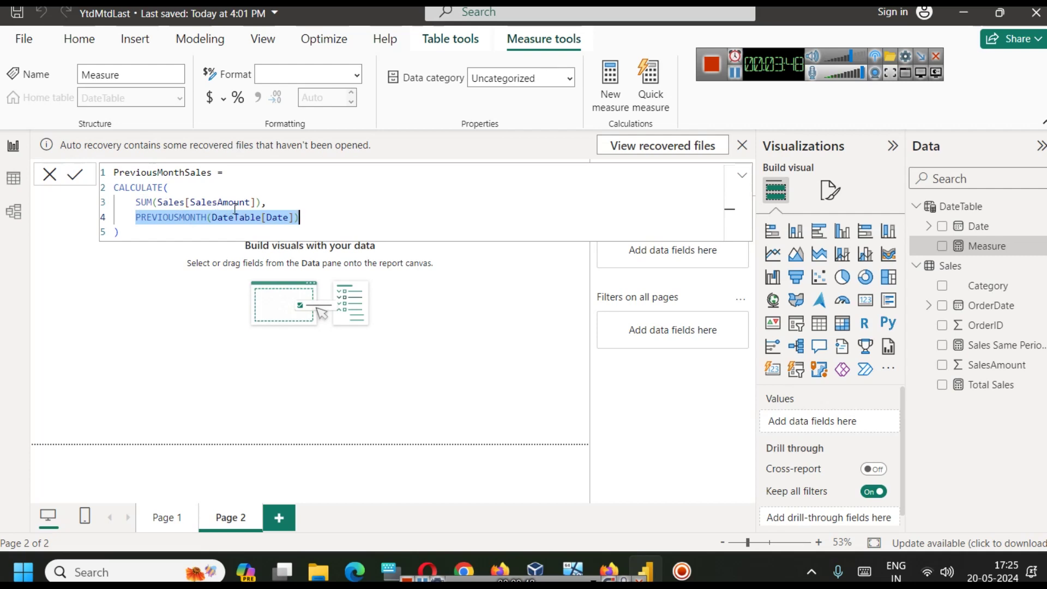
left_click(75, 175)
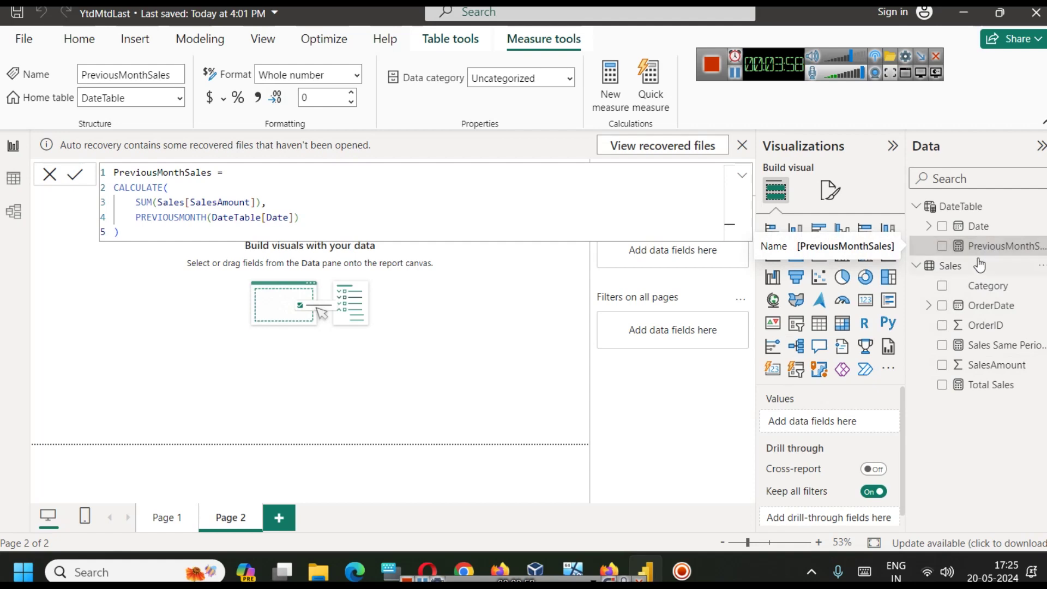
Delete the PreviousMonthSales measure from DateTable
right_click(974, 246)
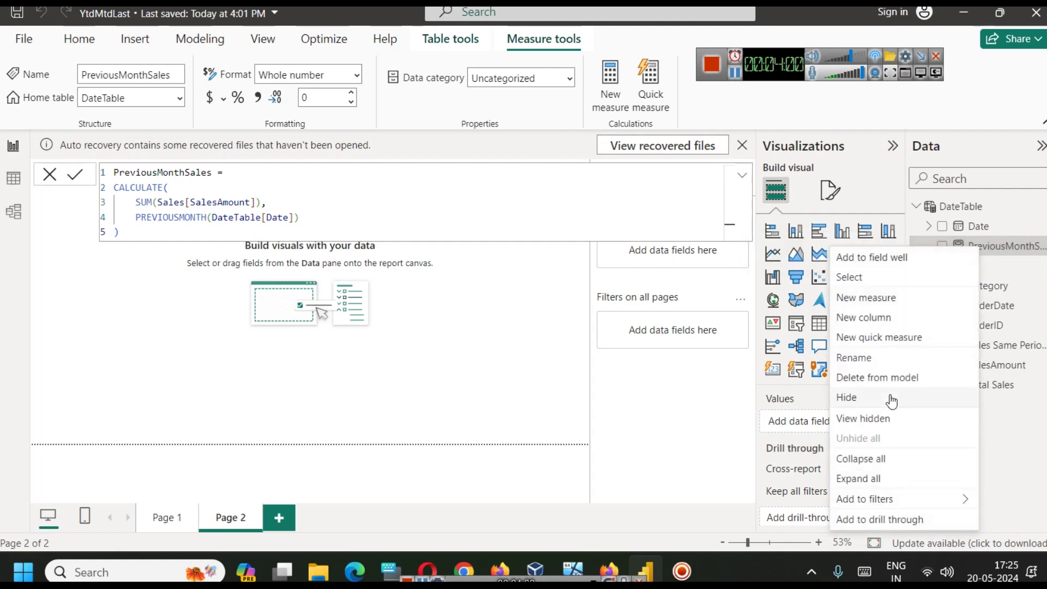
left_click(891, 377)
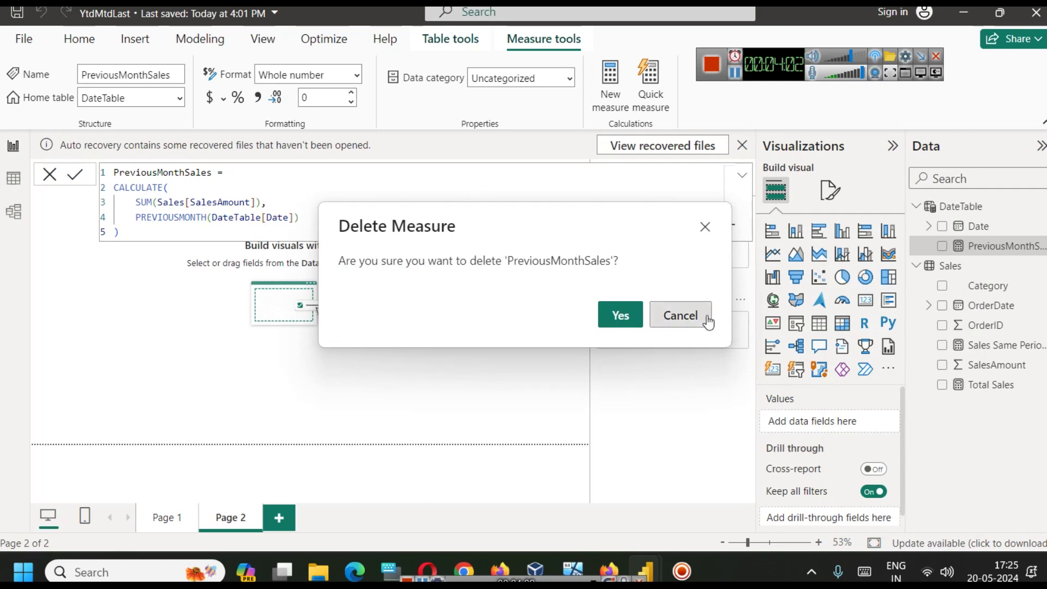
left_click(626, 315)
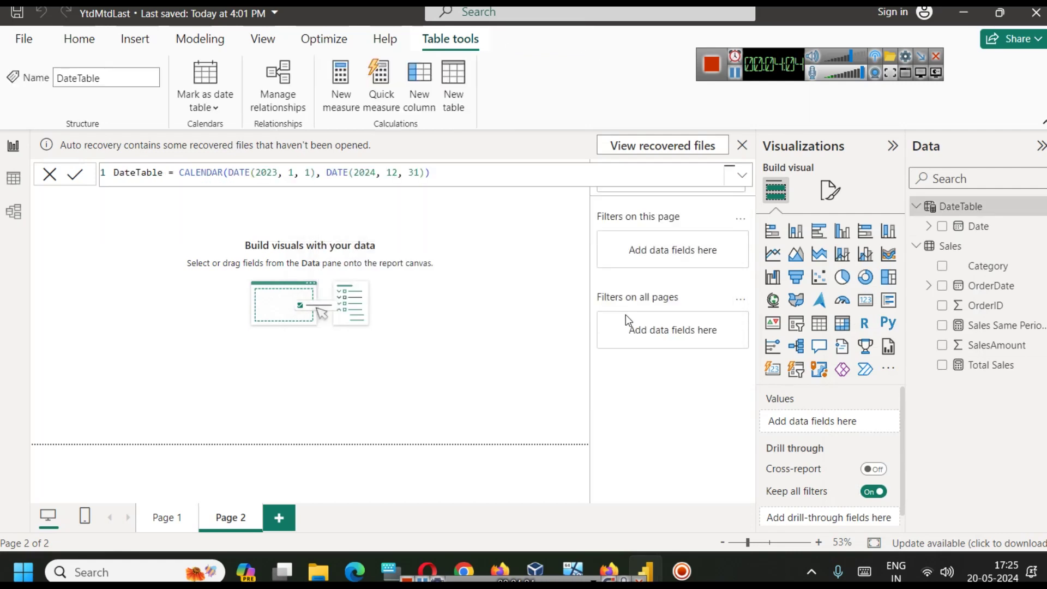
Create a measure in the Sales table: PreviousMonthSales = CALCULATE(SUM(Sales[SalesAmount]), PREVIOUSMONTH(DateTable[Date]))
left_click(958, 246)
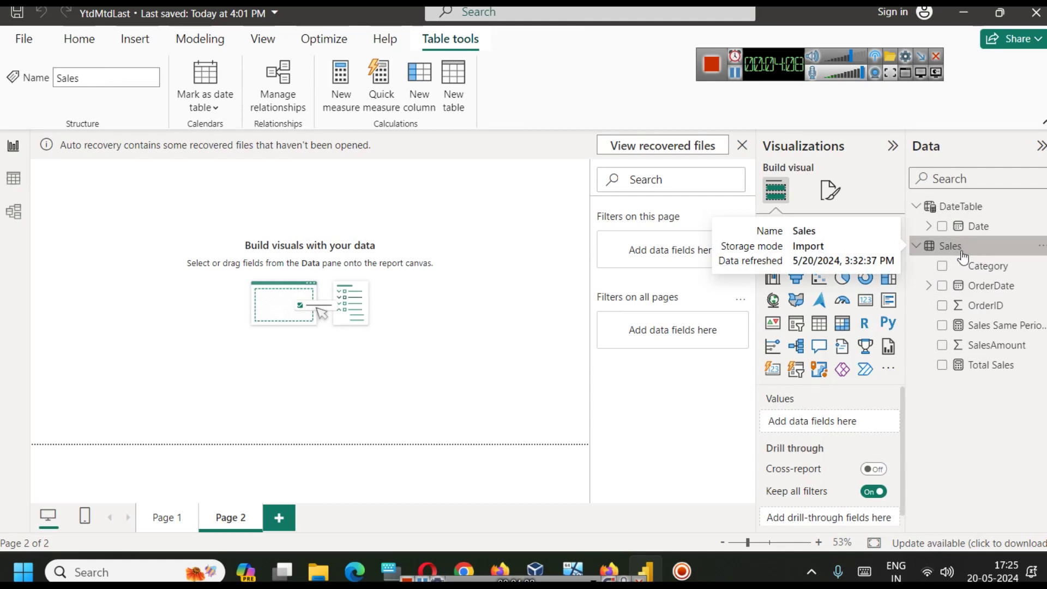
left_click(216, 40)
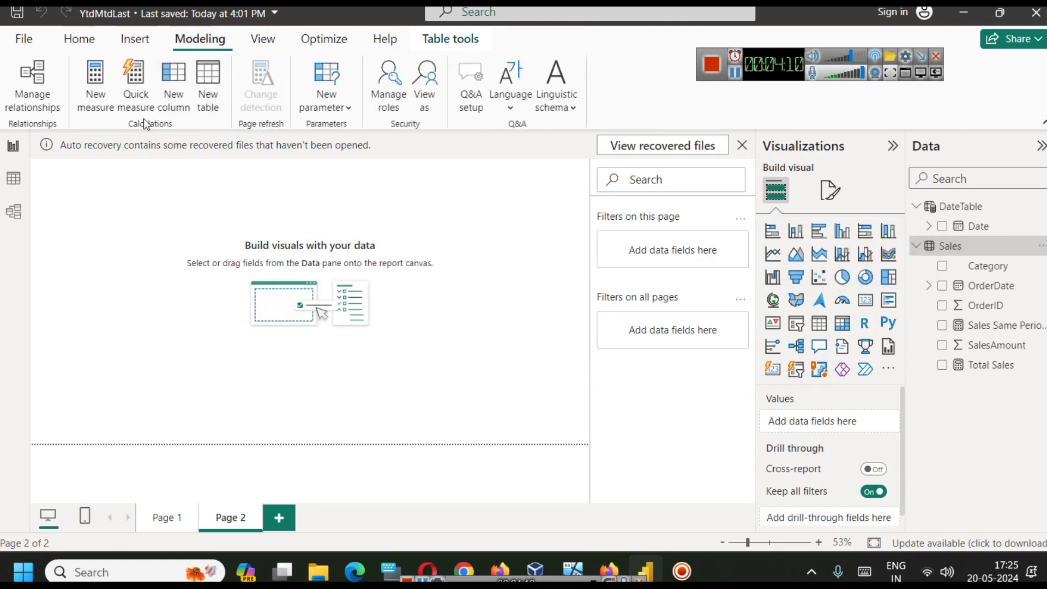
left_click(95, 77)
key("ctrl+a")
key("ctrl+v")
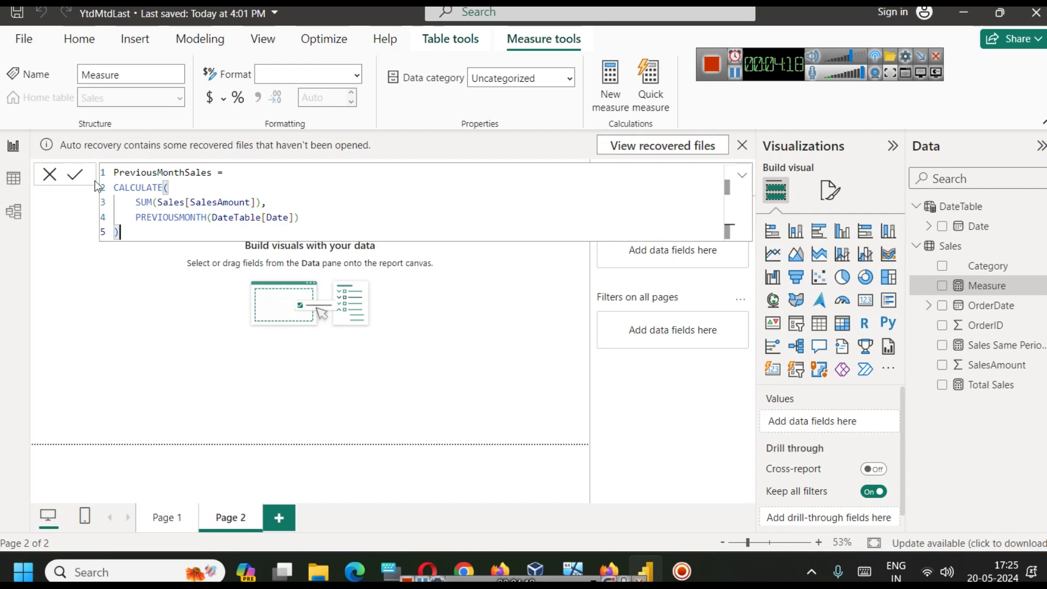
left_click(74, 179)
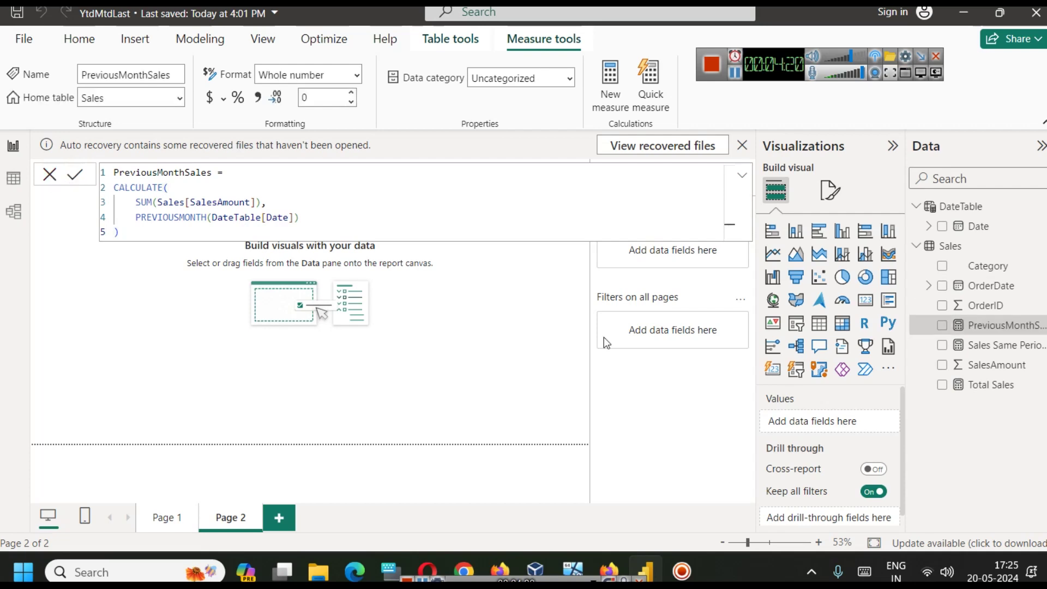
Place two card visuals side by side on Page 2, one showing Total Sales and the other PreviousMonthSales
left_click(383, 368)
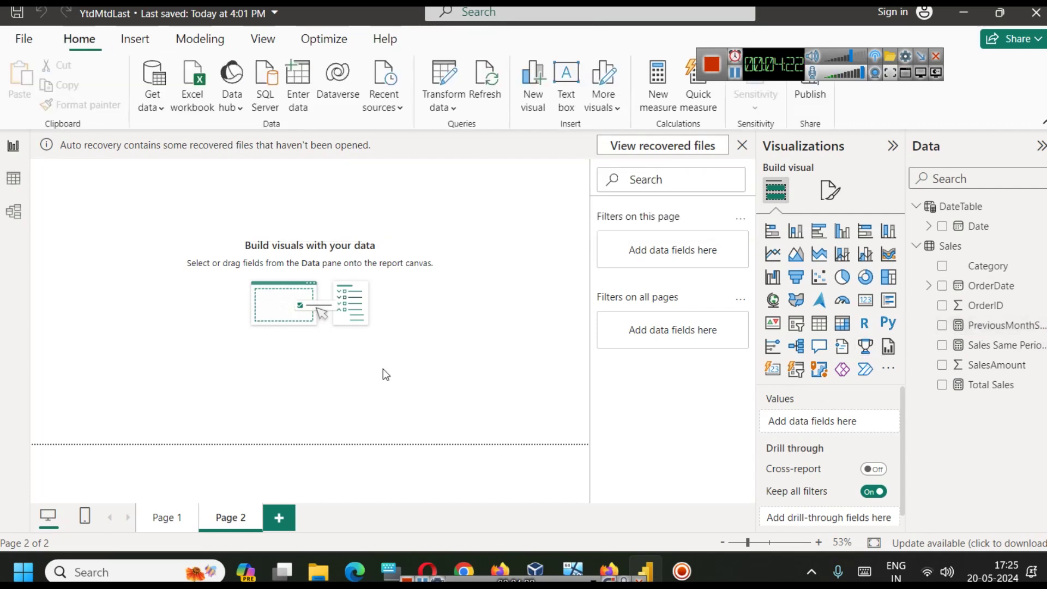
left_click(865, 300)
left_click_drag(81, 207, 134, 283)
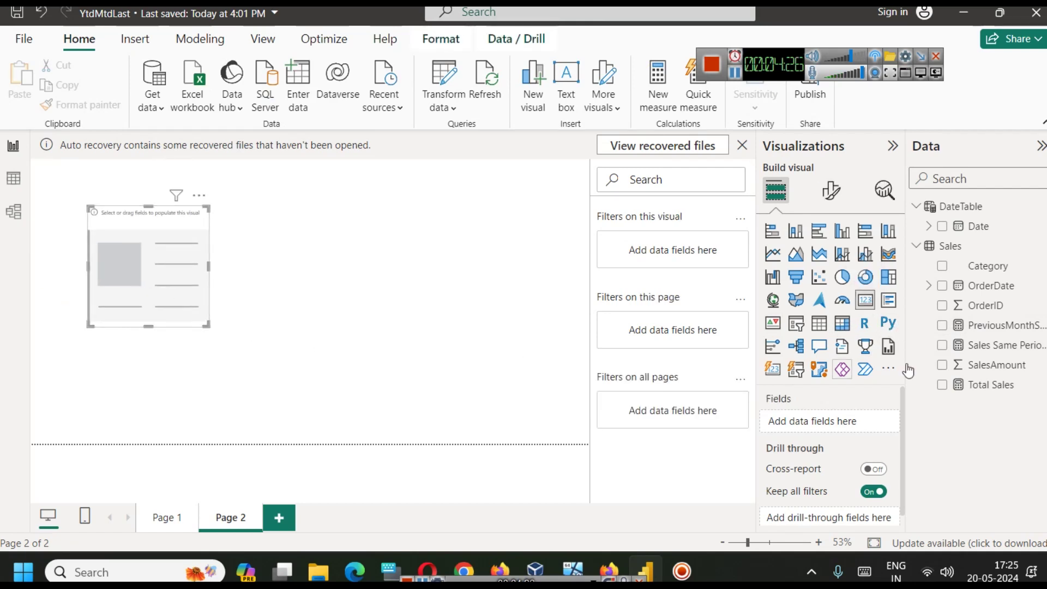
left_click(423, 306)
left_click(865, 300)
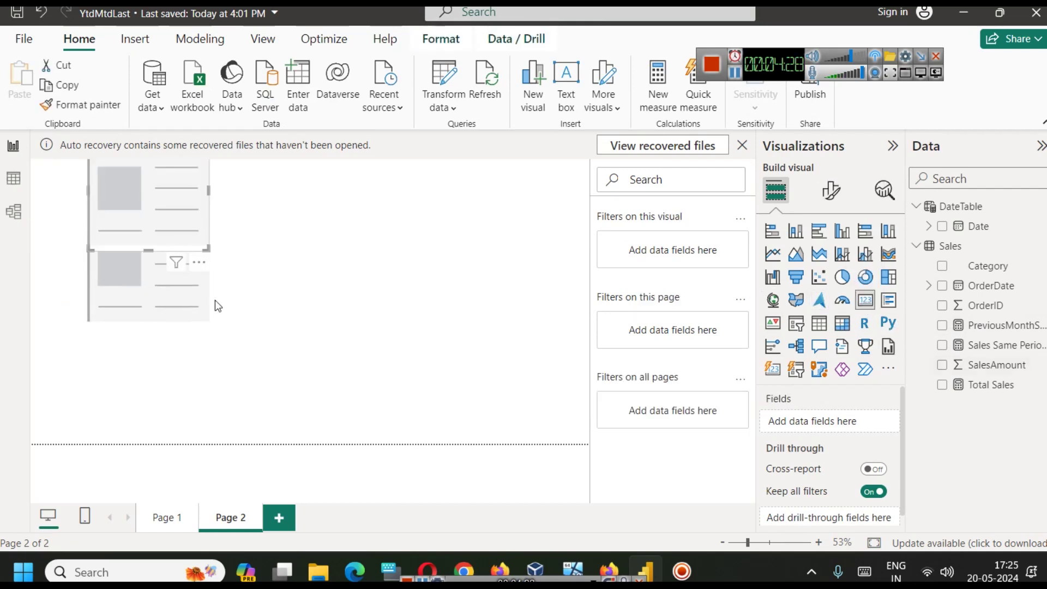
left_click_drag(170, 187, 380, 267)
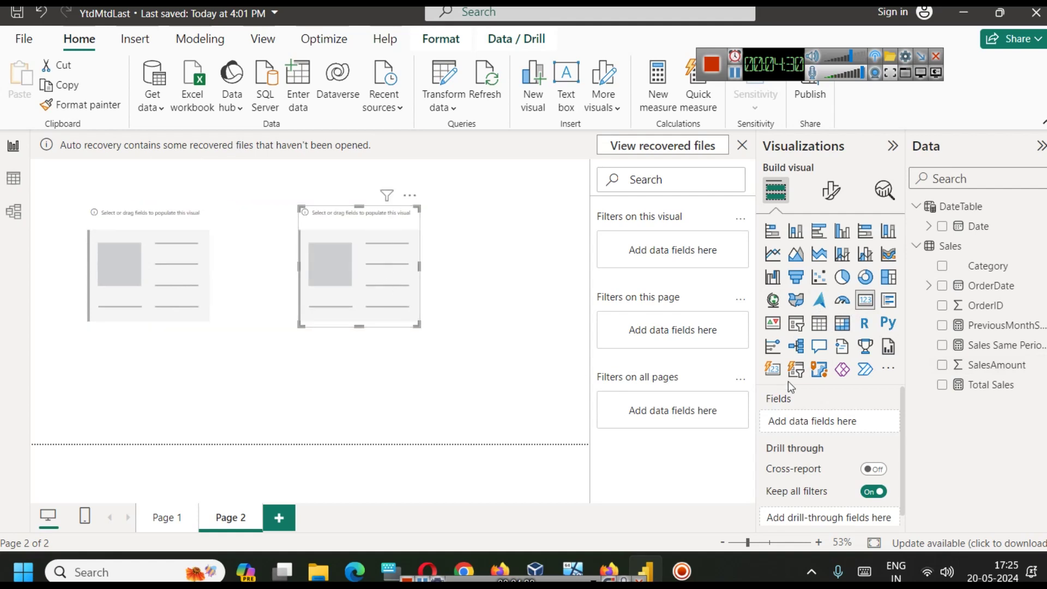
left_click_drag(987, 325, 365, 269)
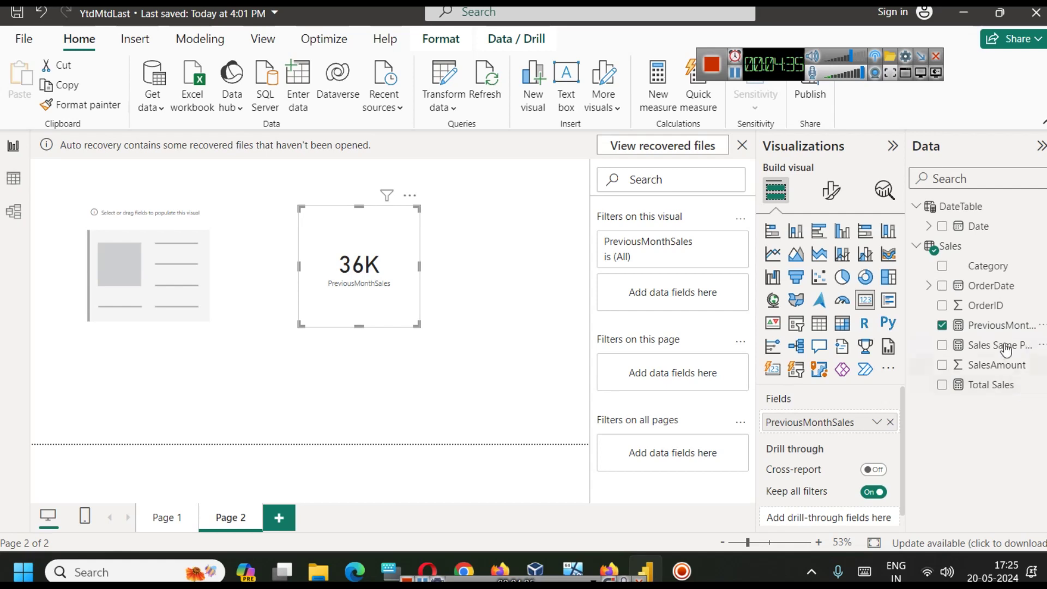
left_click_drag(1006, 385, 187, 266)
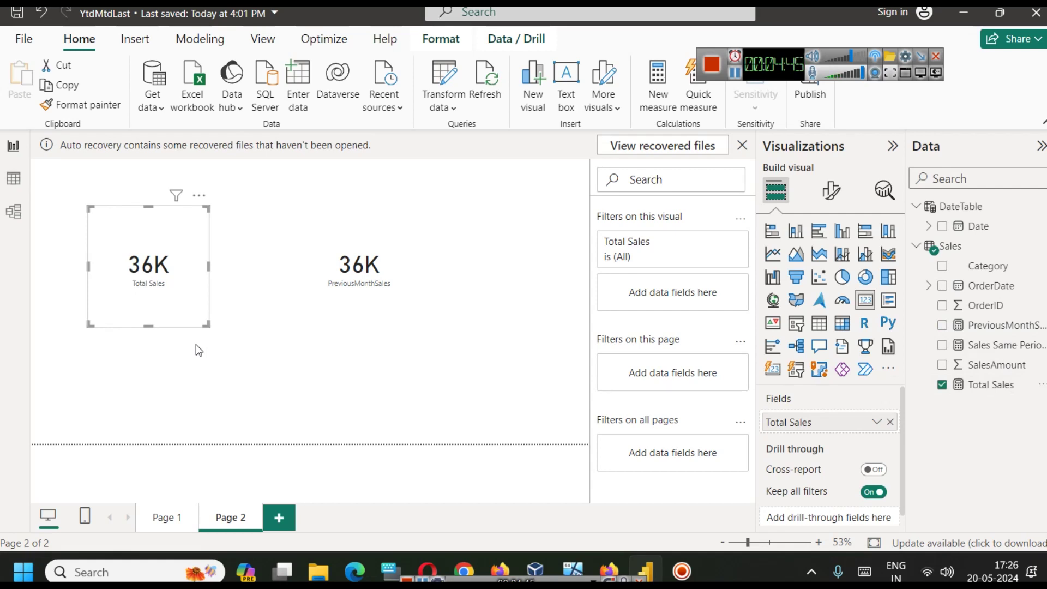
Add a third report page and place an empty table visual on its canvas
left_click(278, 519)
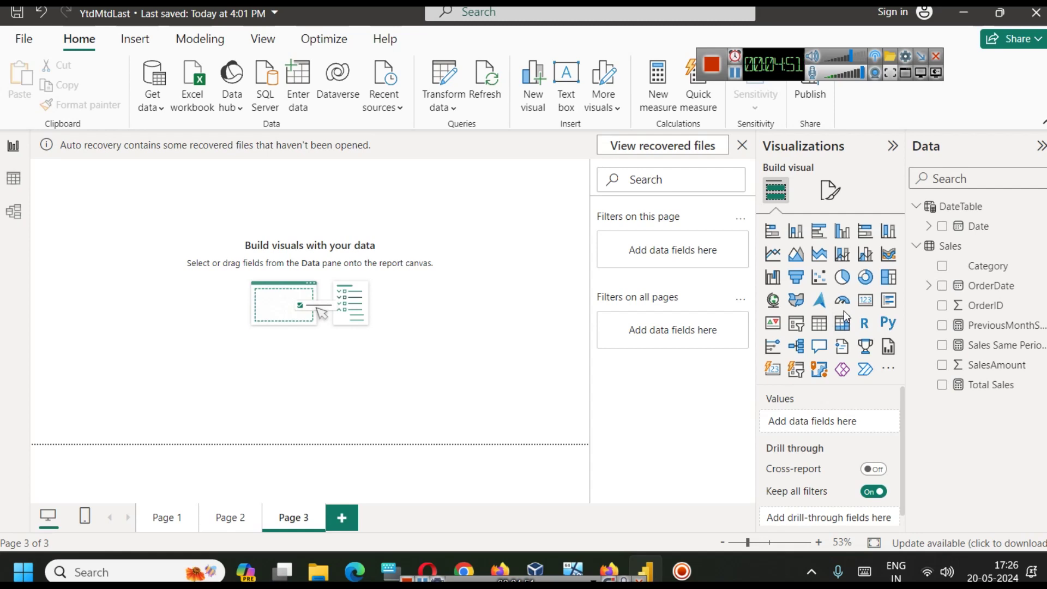
left_click(818, 322)
left_click_drag(91, 186, 251, 283)
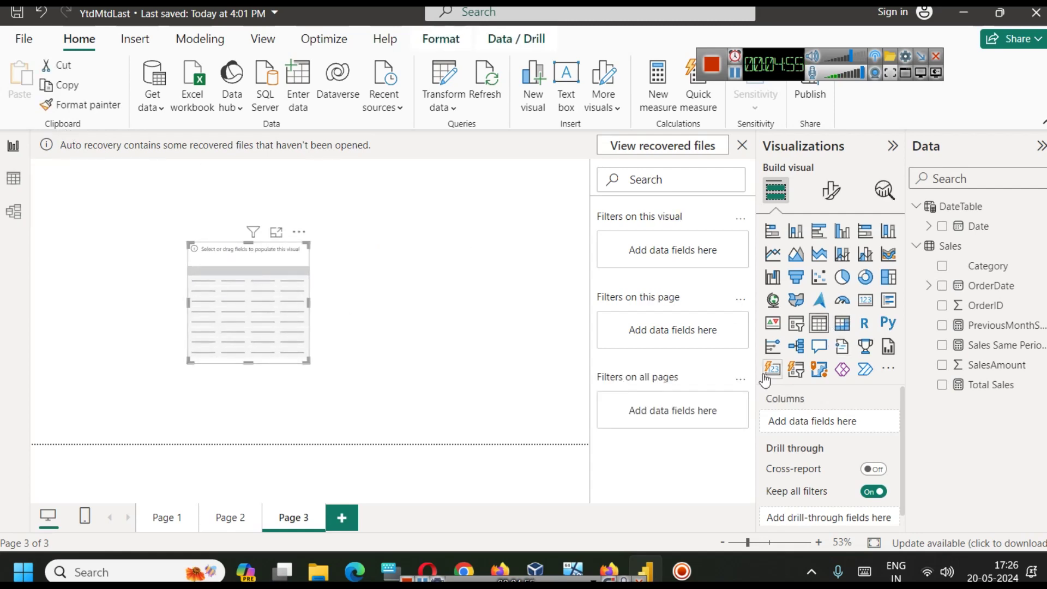
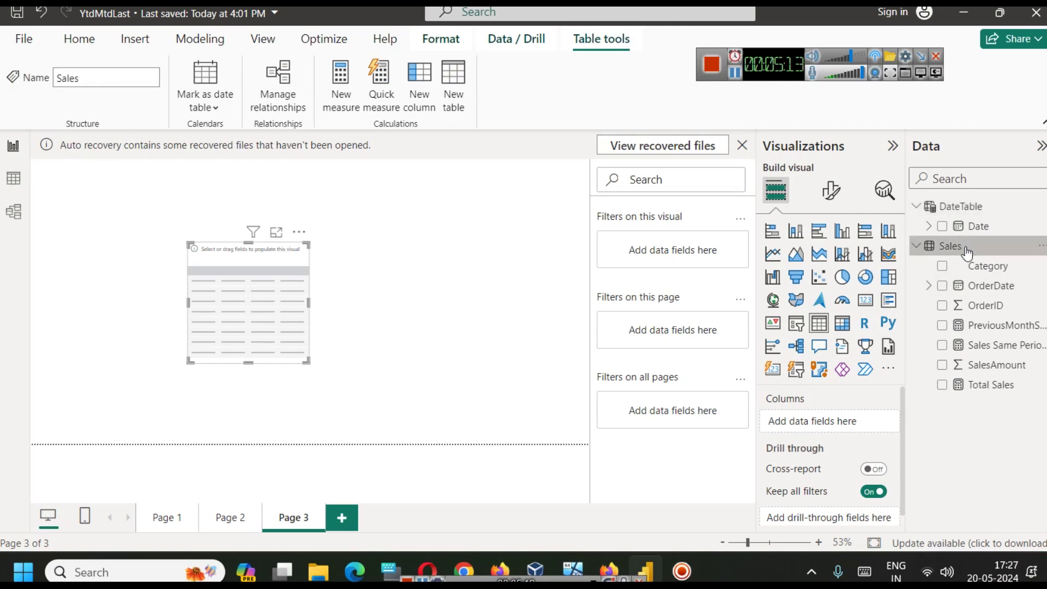
Create a relationship in the data model between OrderDate in Sales and Date in DateTable
left_click(26, 215)
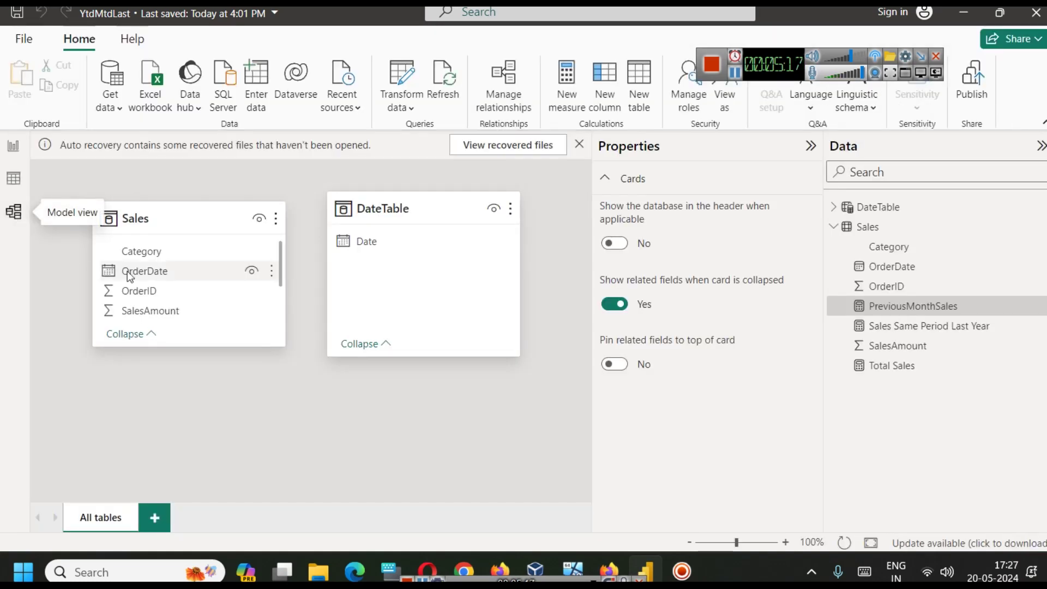
left_click(362, 241)
left_click(224, 271)
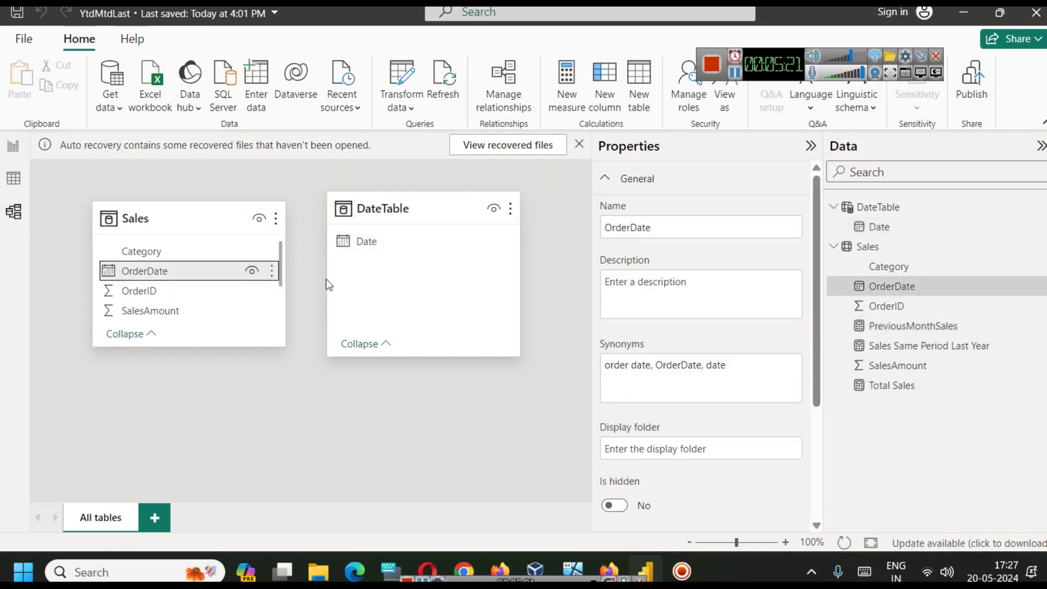
left_click(268, 273)
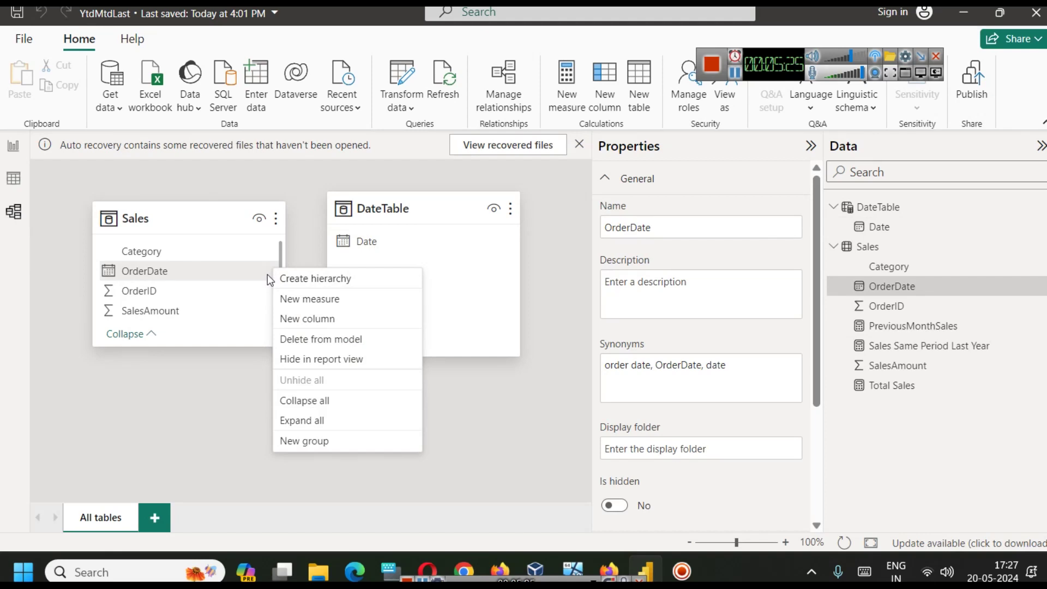
key("Escape")
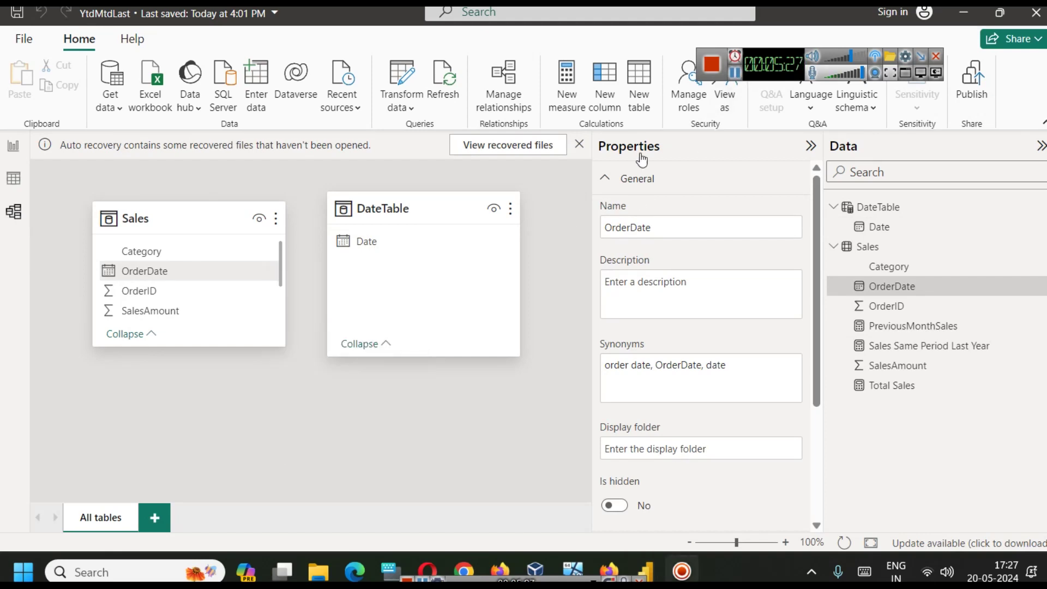
left_click_drag(217, 269, 250, 272)
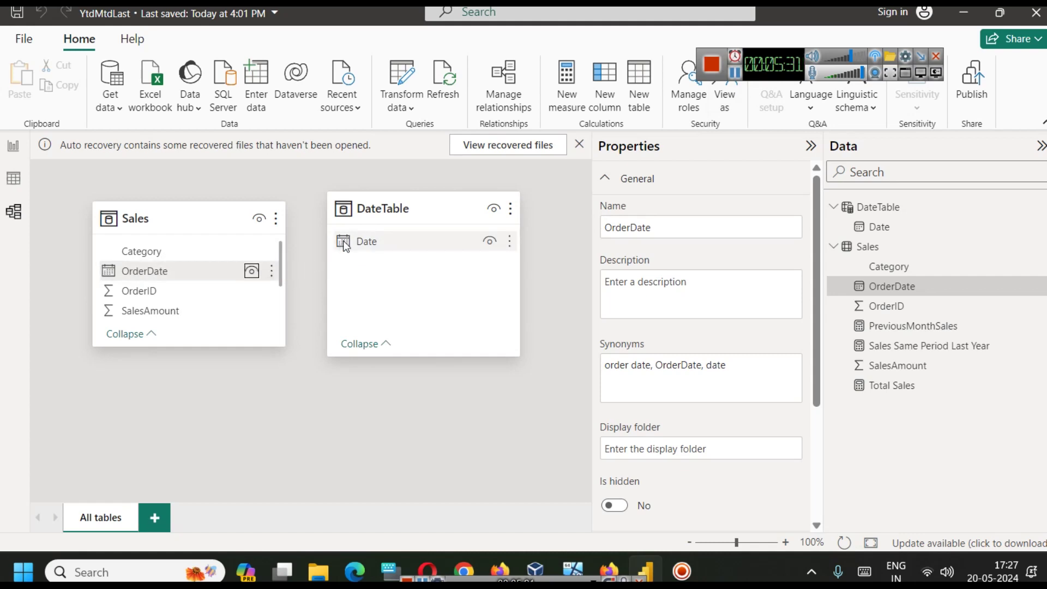
left_click_drag(217, 269, 364, 243)
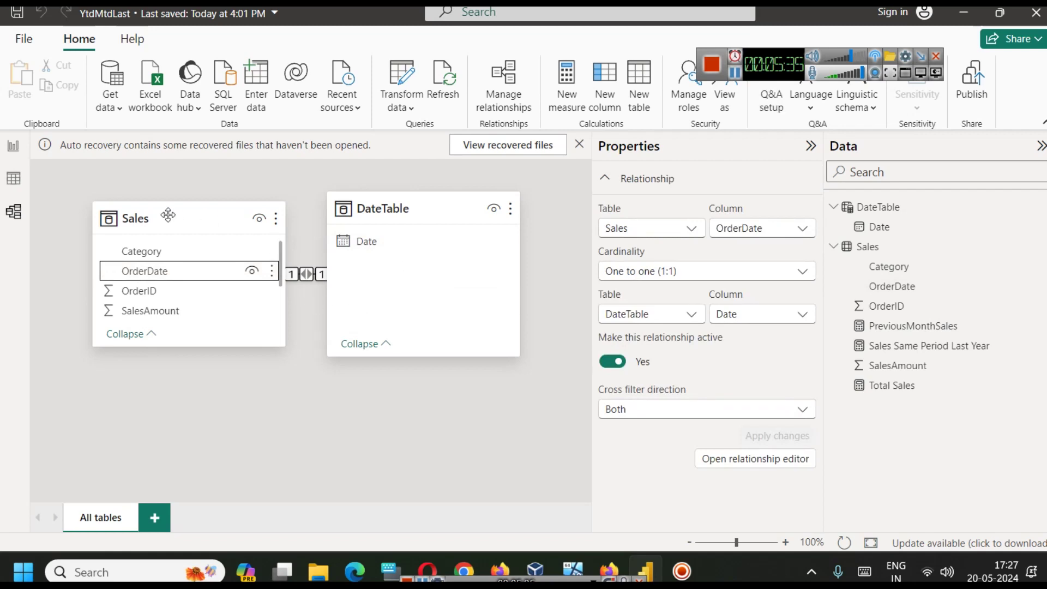
Move the Sales and DateTable cards farther apart in the model diagram and select the related OrderDate and Date columns
left_click_drag(168, 213, 168, 206)
left_click_drag(413, 208, 465, 207)
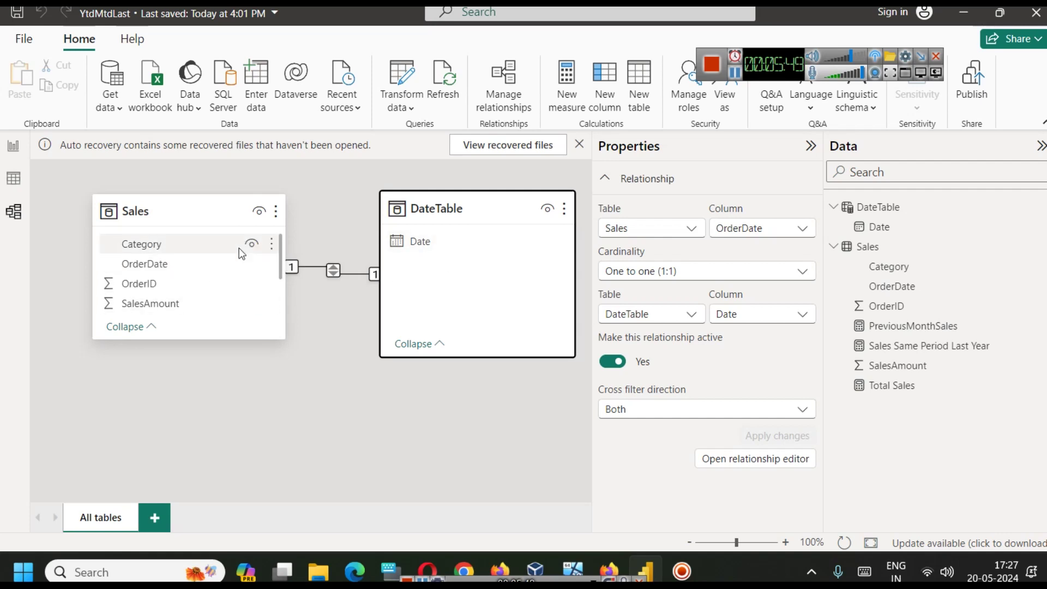
left_click(233, 268)
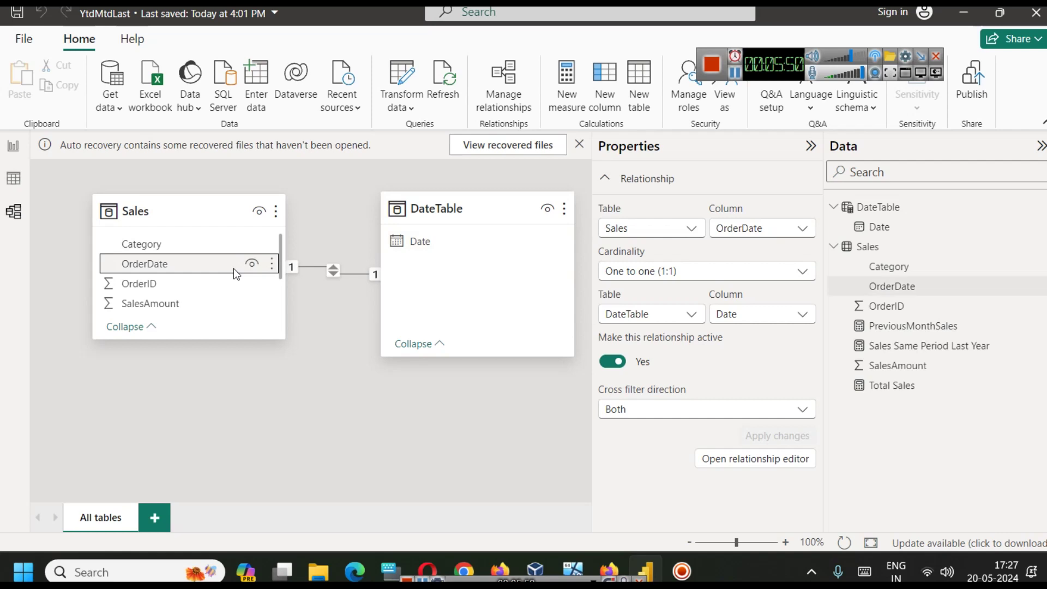
left_click(423, 243)
left_click(181, 267)
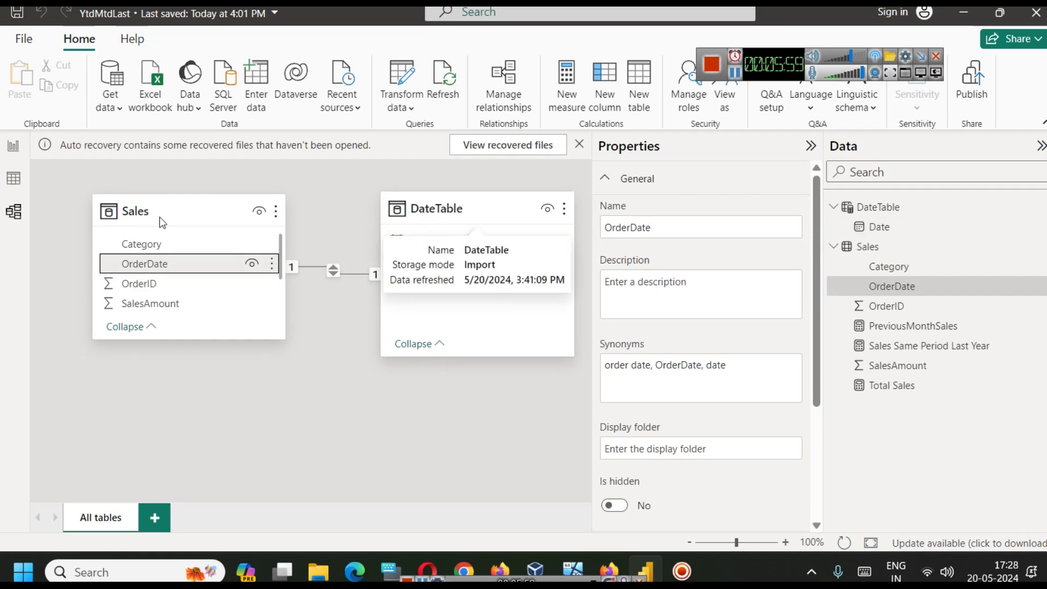
Return to the report, switch to the browser and copy the PreviousYearSales DAX formula from the Previous Year Sales Measure section
left_click(13, 146)
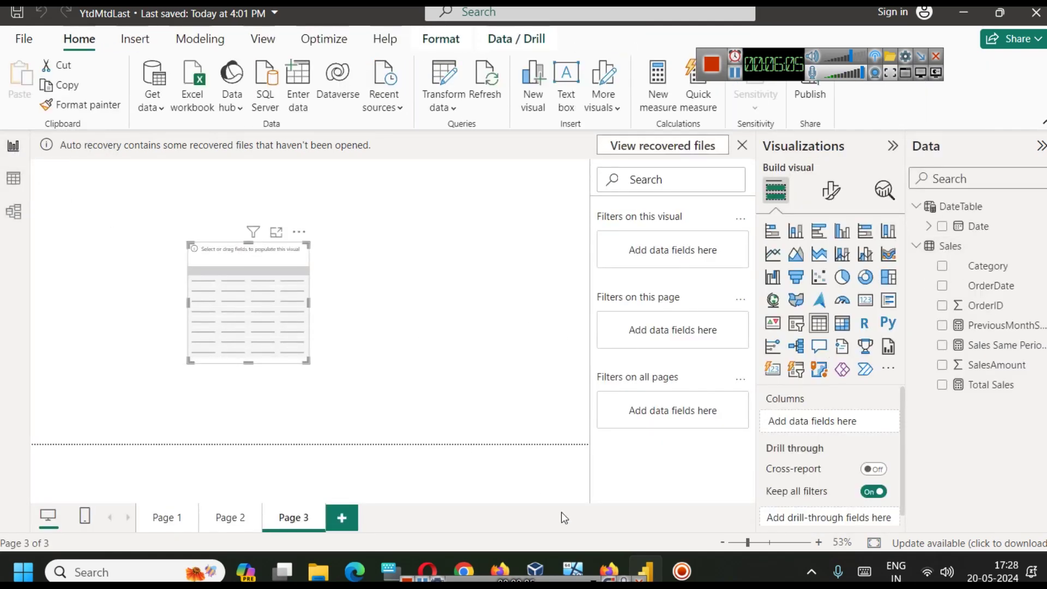
left_click(609, 571)
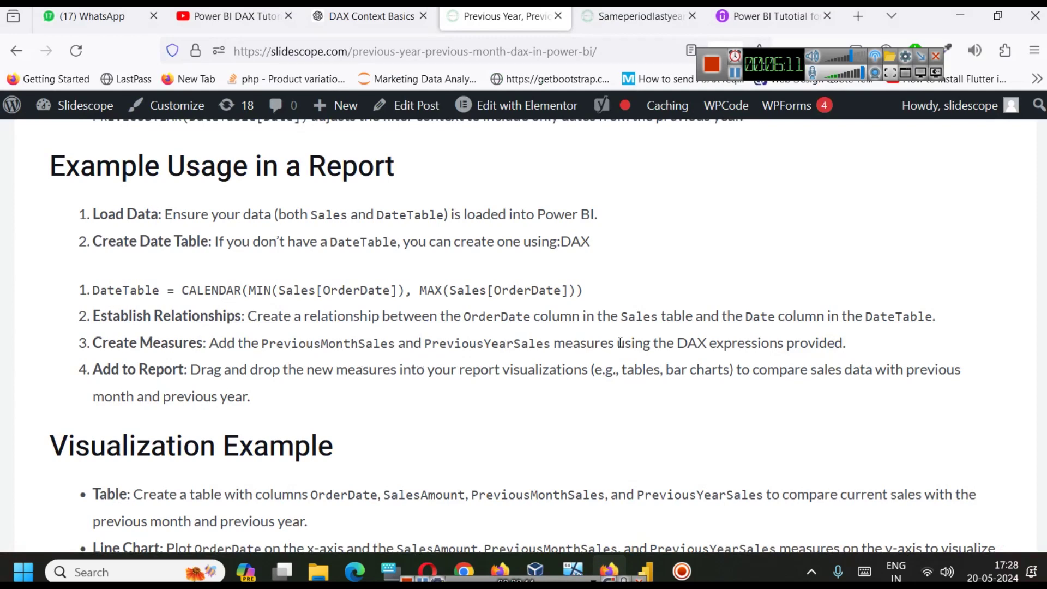
scroll(382, 390, "up", 5)
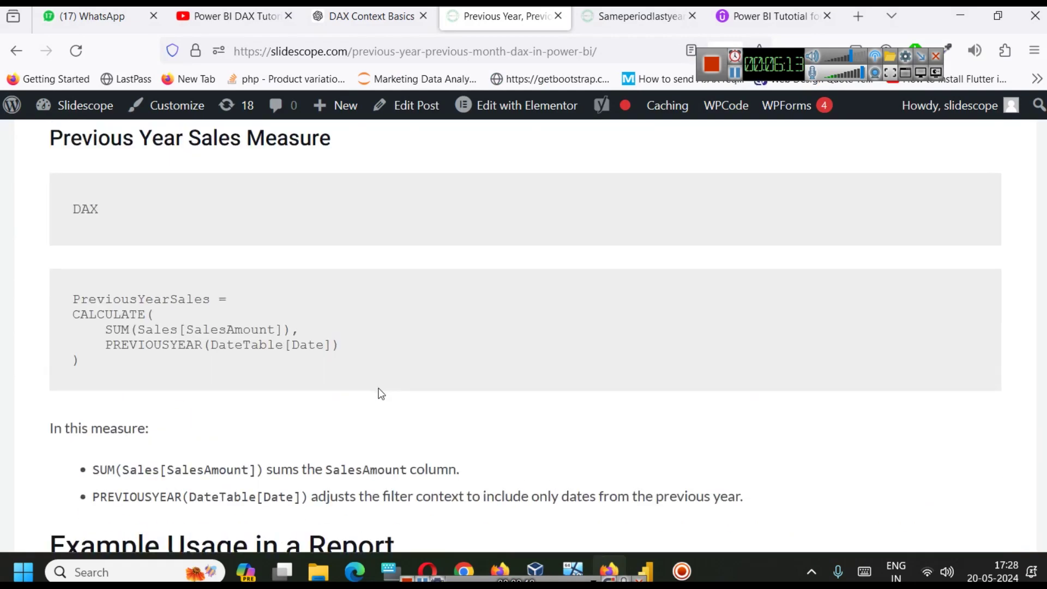
left_click_drag(71, 298, 140, 365)
key("ctrl+c")
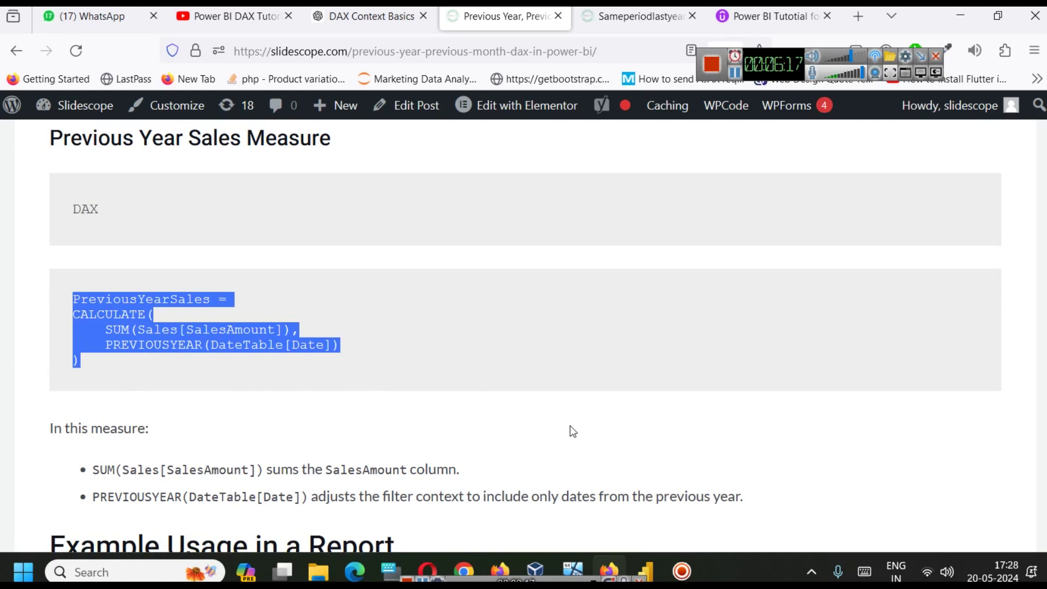
Switch to Power BI and start a new measure in the Sales table using the copied PreviousYearSales formula
left_click(645, 569)
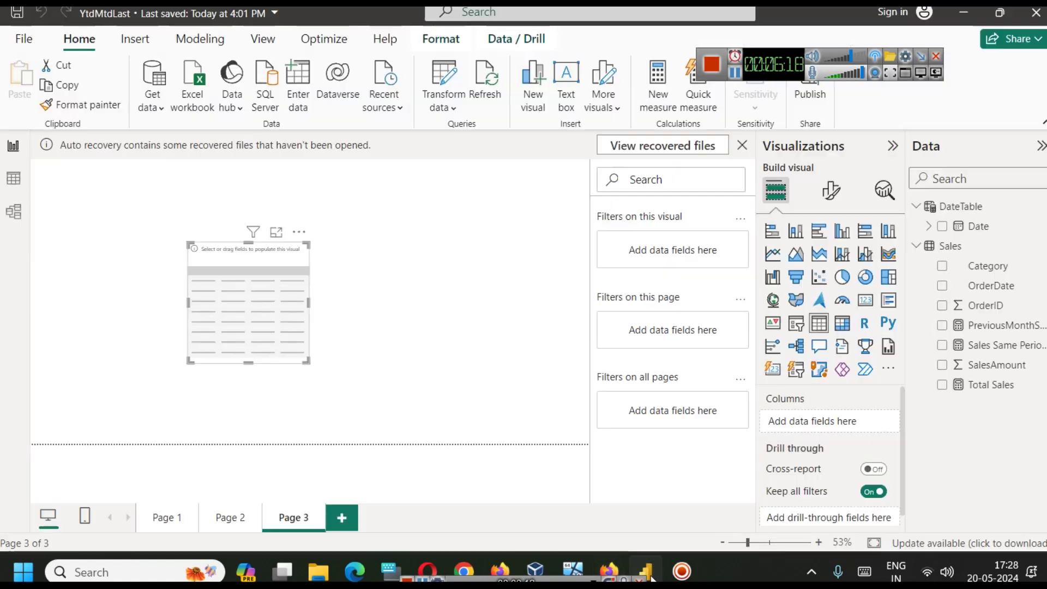
right_click(959, 245)
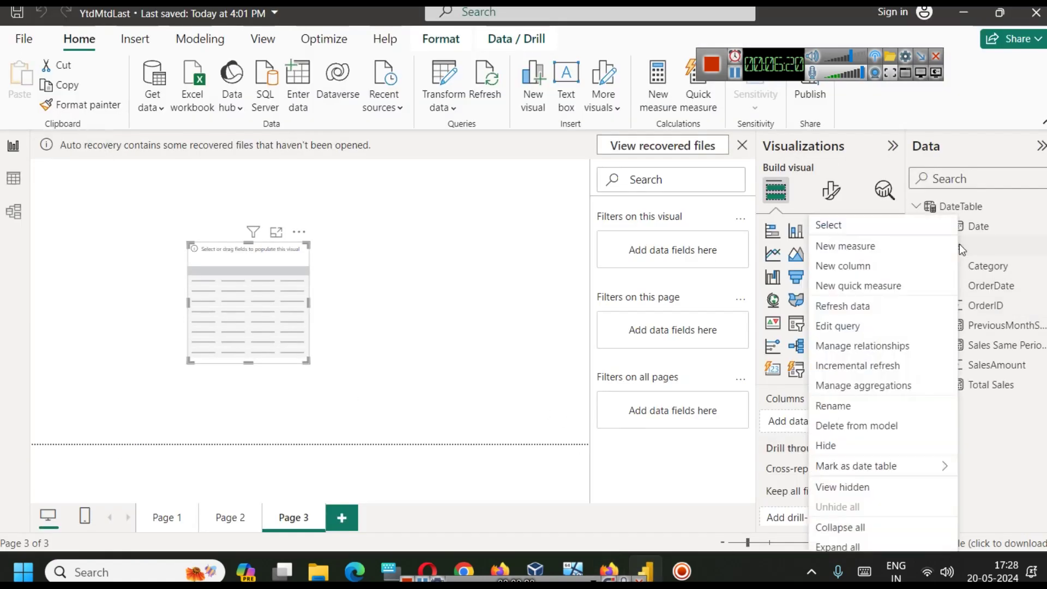
left_click(910, 250)
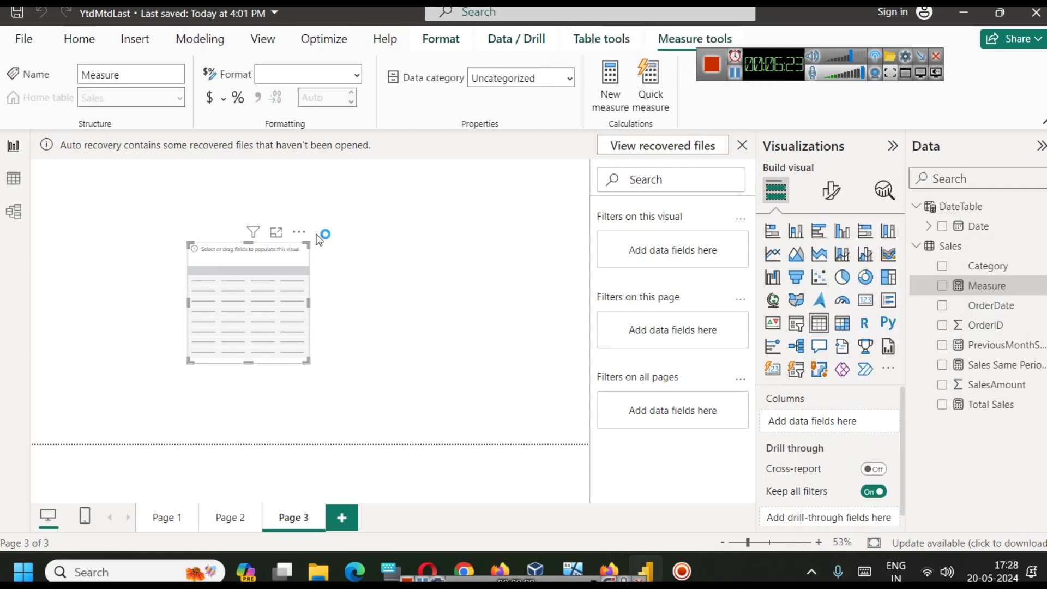
key("ctrl+v")
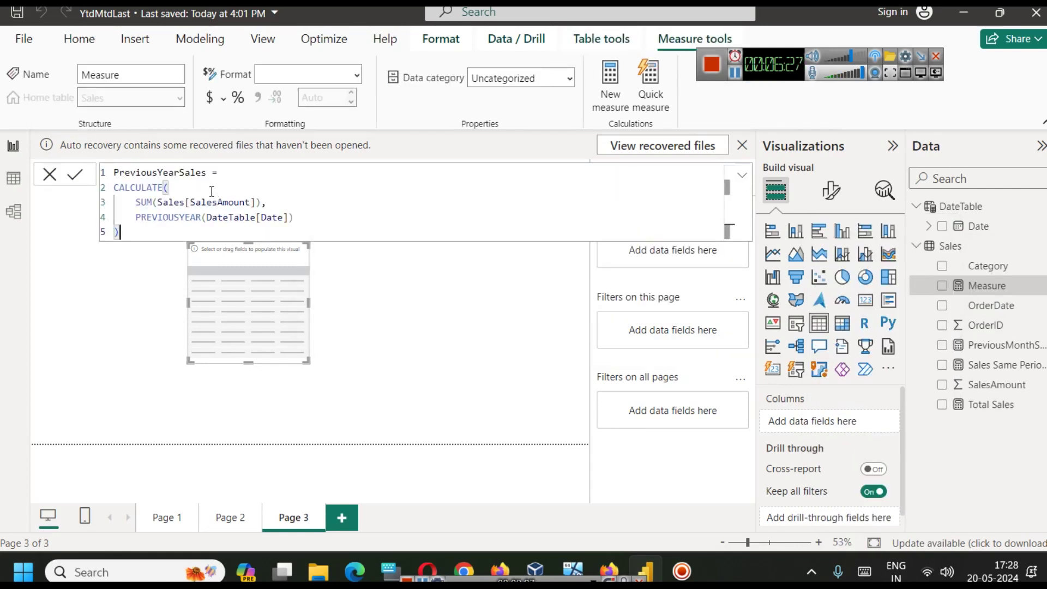
double_click(181, 217)
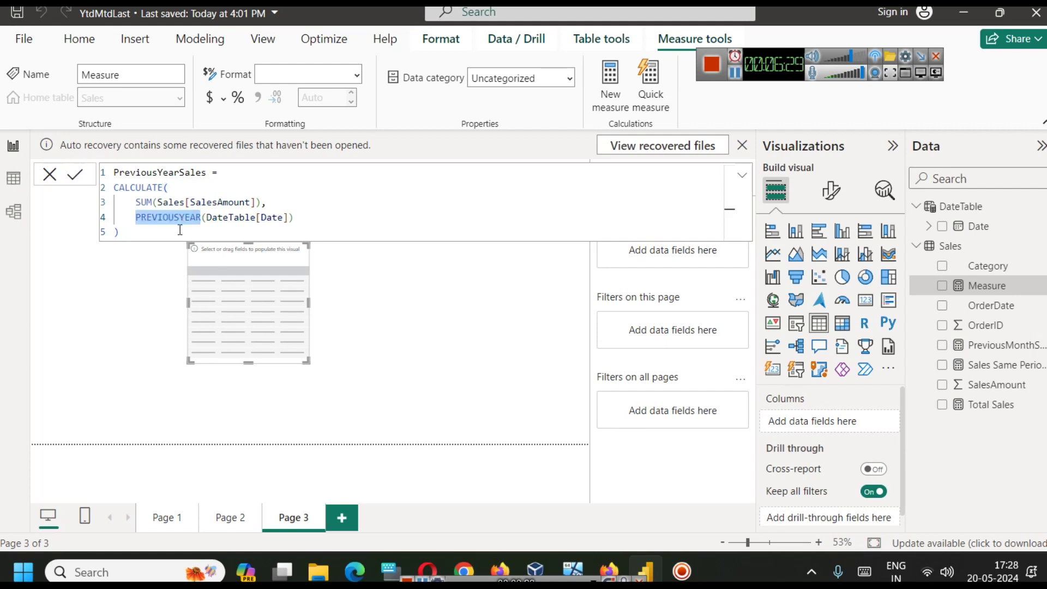
left_click(179, 230)
type("pre")
key("BackSpace")
key("BackSpace")
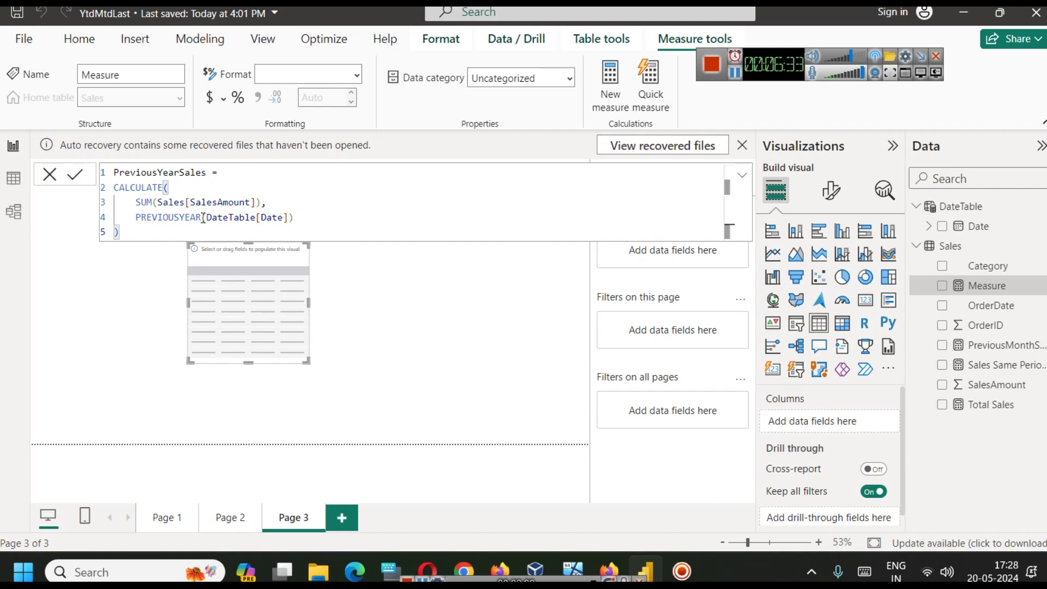
Re-enter the PREVIOUSYEAR function from the suggestions in front of DateTable[Date] and commit the PreviousYearSales measure
double_click(182, 217)
type("PREV")
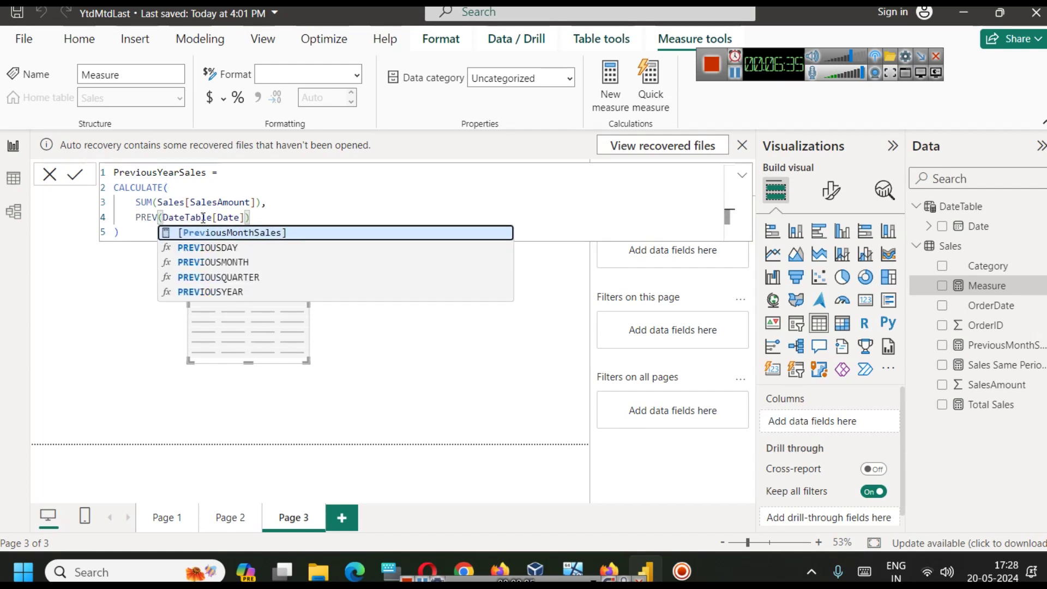
key("Down")
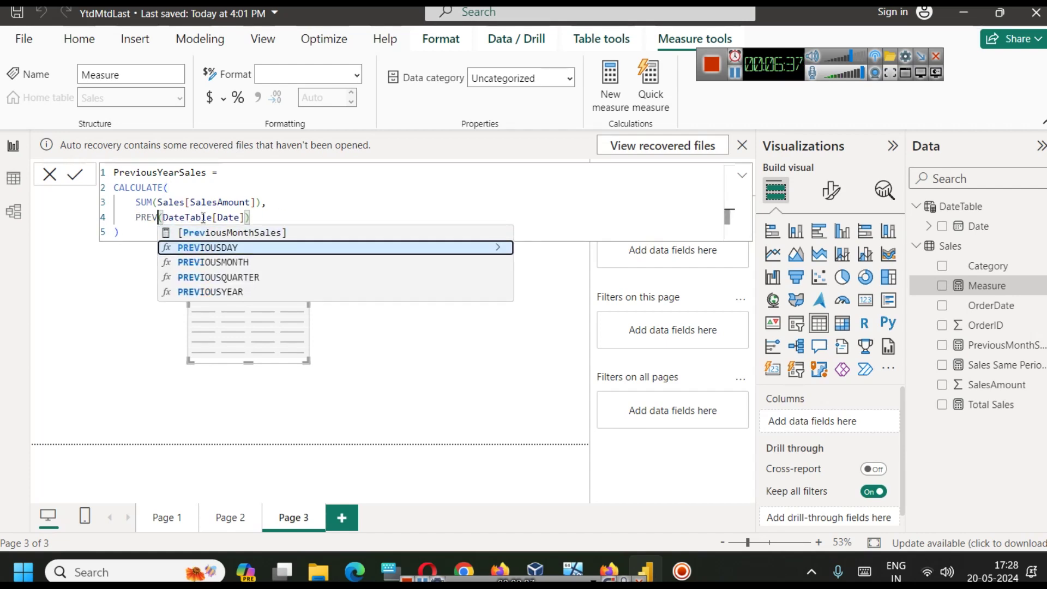
key("Down")
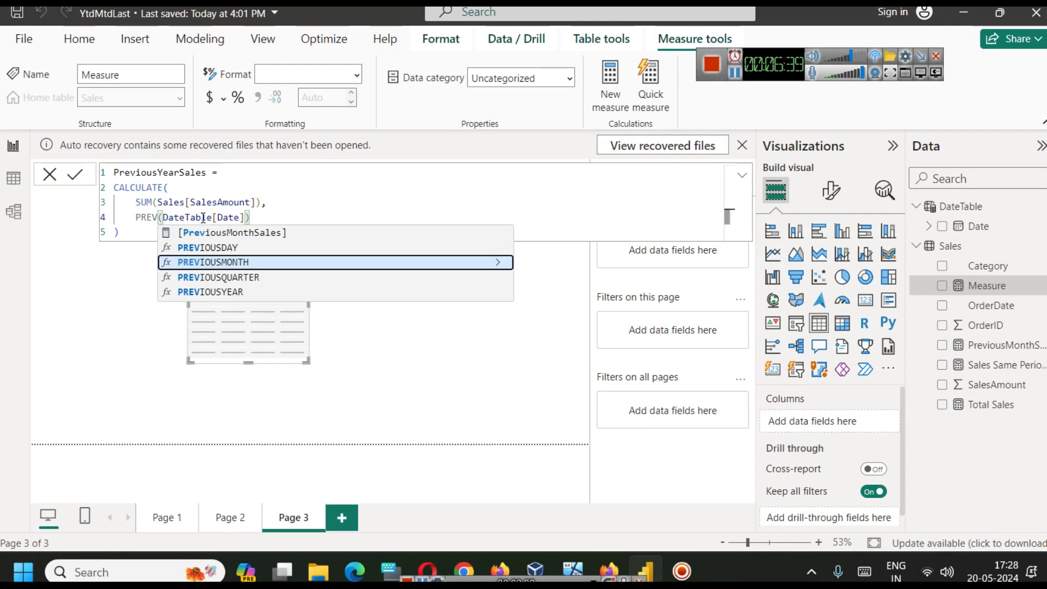
left_click(219, 293)
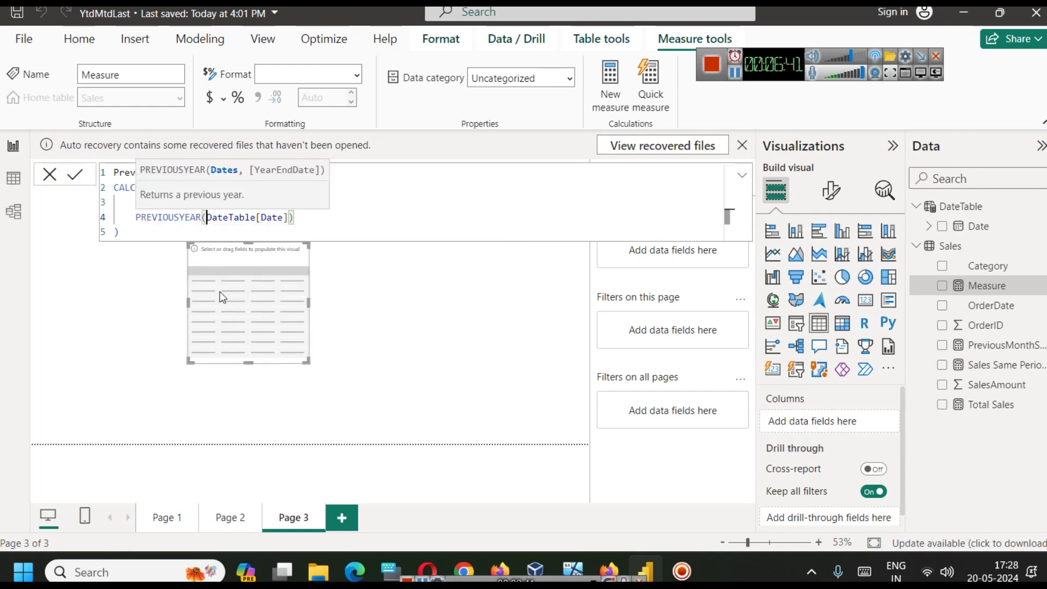
left_click(300, 227)
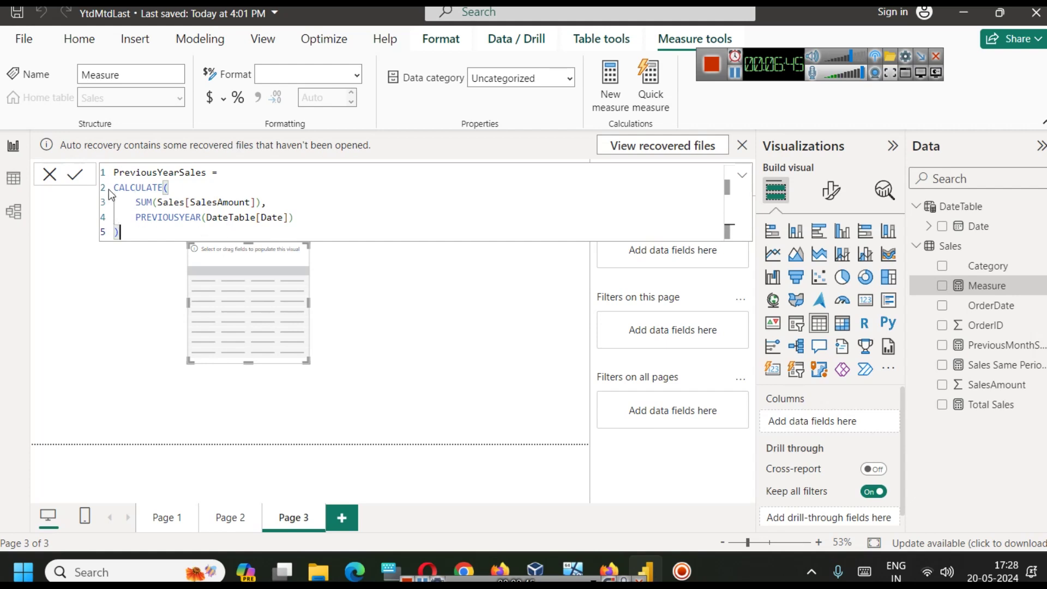
left_click(75, 173)
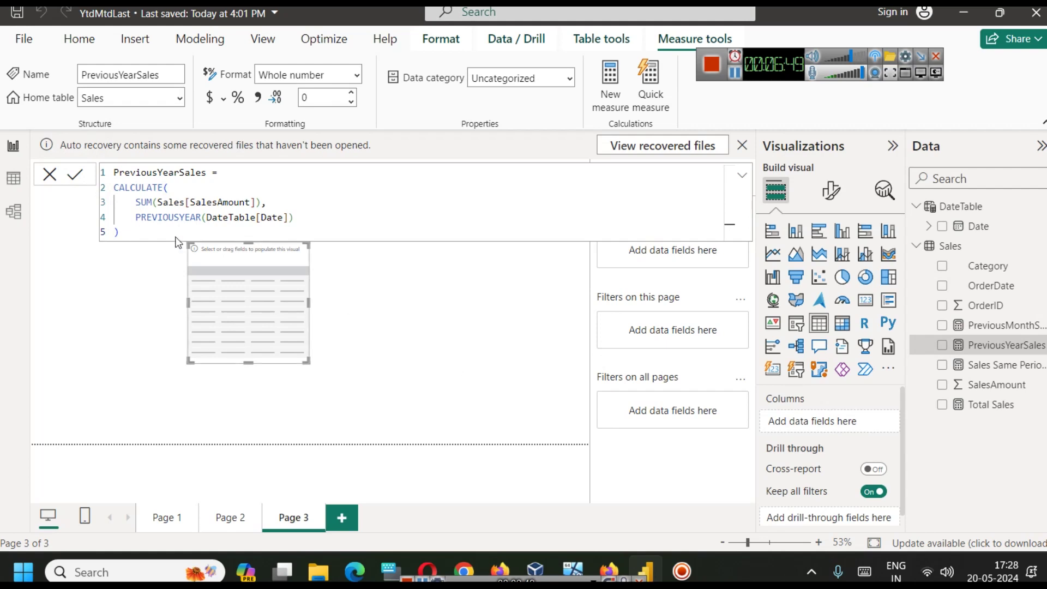
left_click(480, 323)
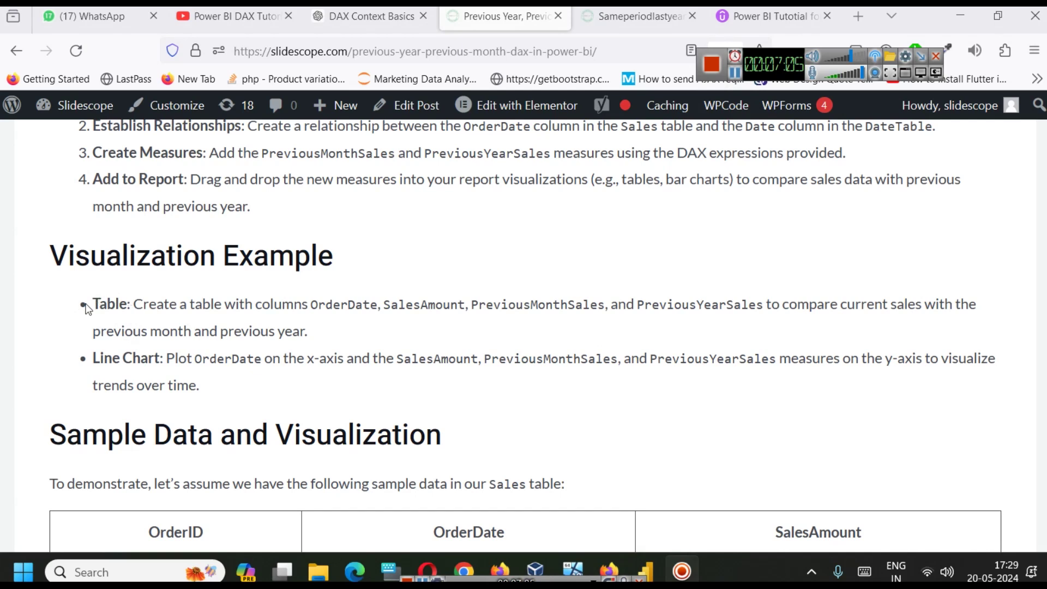
Highlight OrderDate, SalesAmount, PreviousMonthSales and PreviousYearSales in the Table item of the article's Visualization Example section
double_click(344, 309)
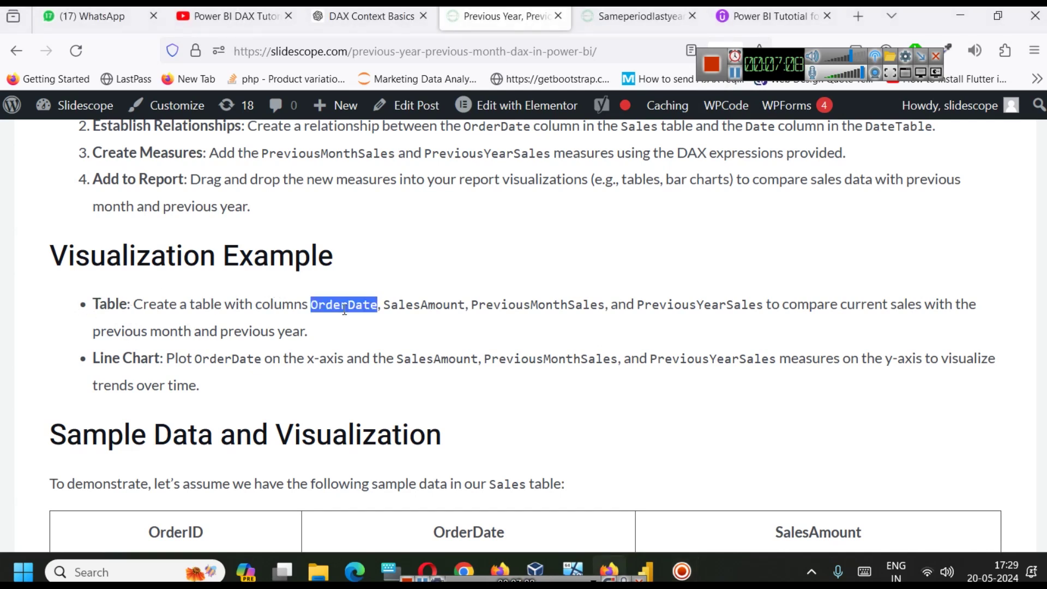
double_click(418, 310, "ctrl")
double_click(514, 311, "ctrl")
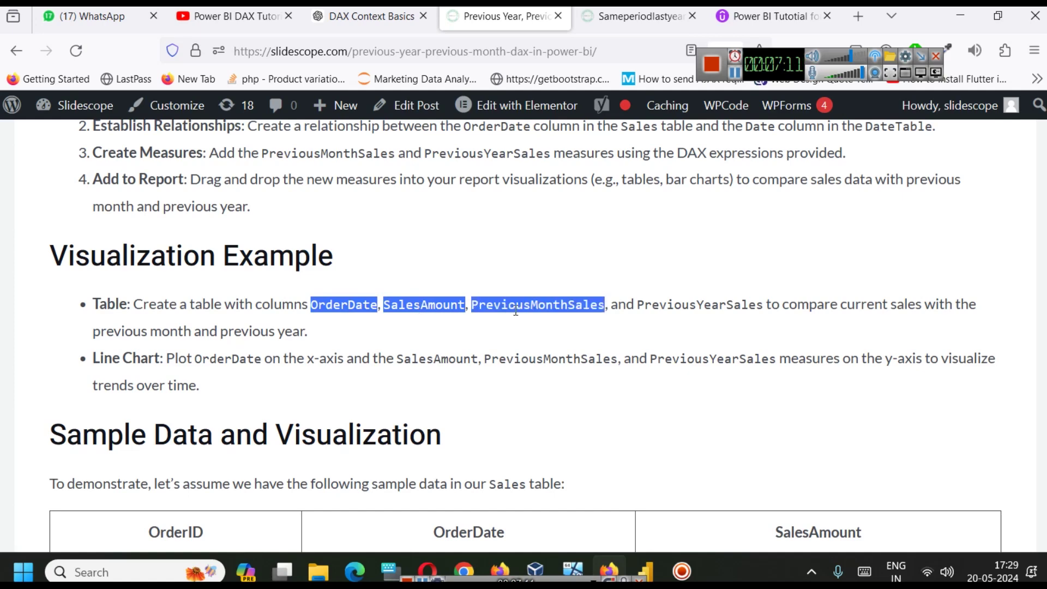
double_click(698, 309, "ctrl")
Switch to Power BI and add OrderDate and SalesAmount as columns of the empty table visual on Page 3
left_click(645, 570)
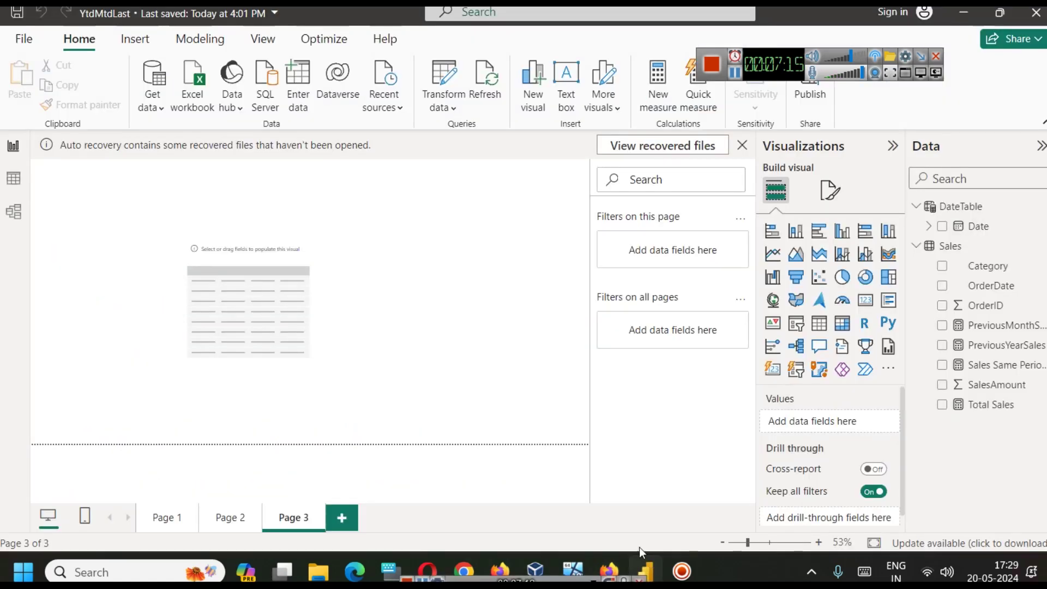
left_click(283, 323)
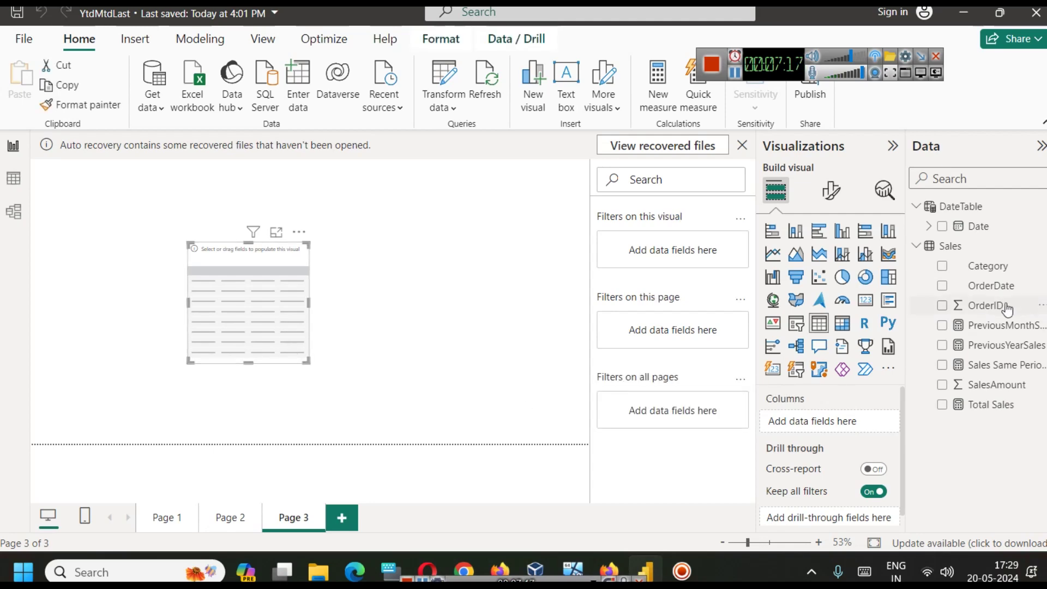
left_click(605, 560)
left_click(604, 561)
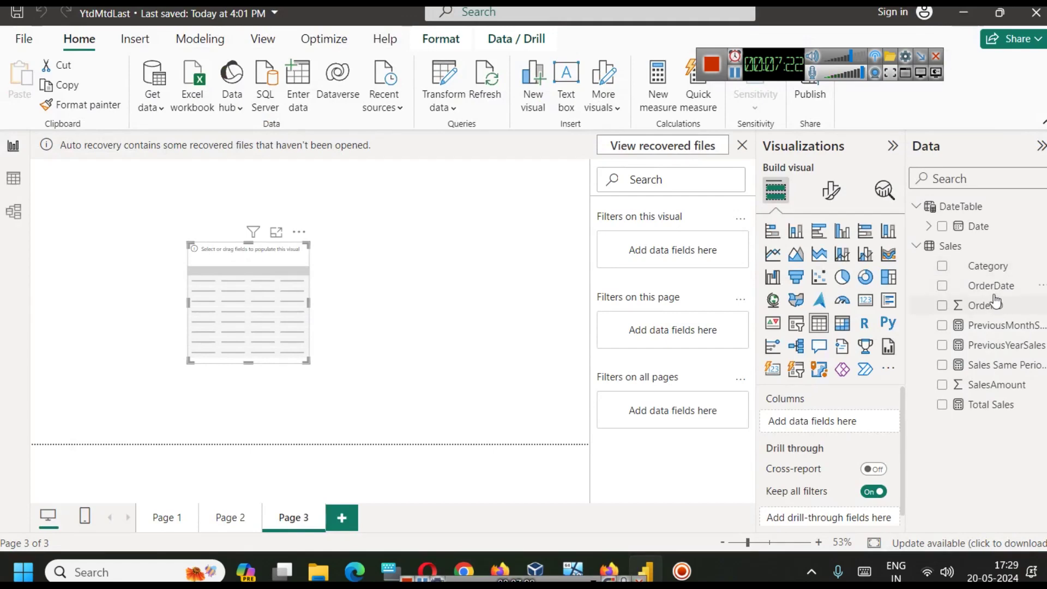
left_click_drag(991, 285, 848, 424)
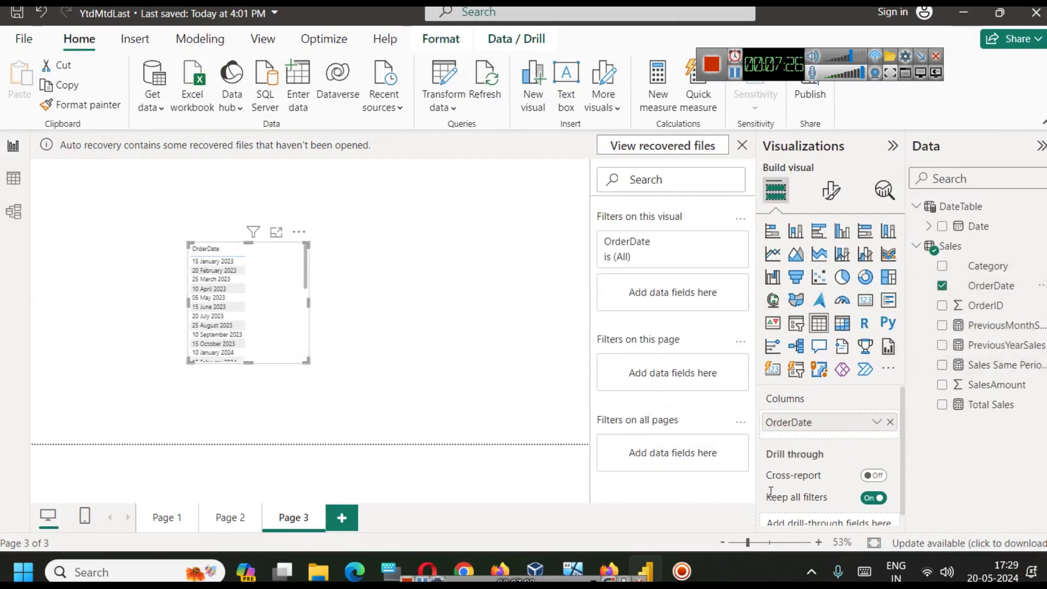
left_click(613, 566)
left_click(612, 567)
left_click_drag(981, 384, 814, 439)
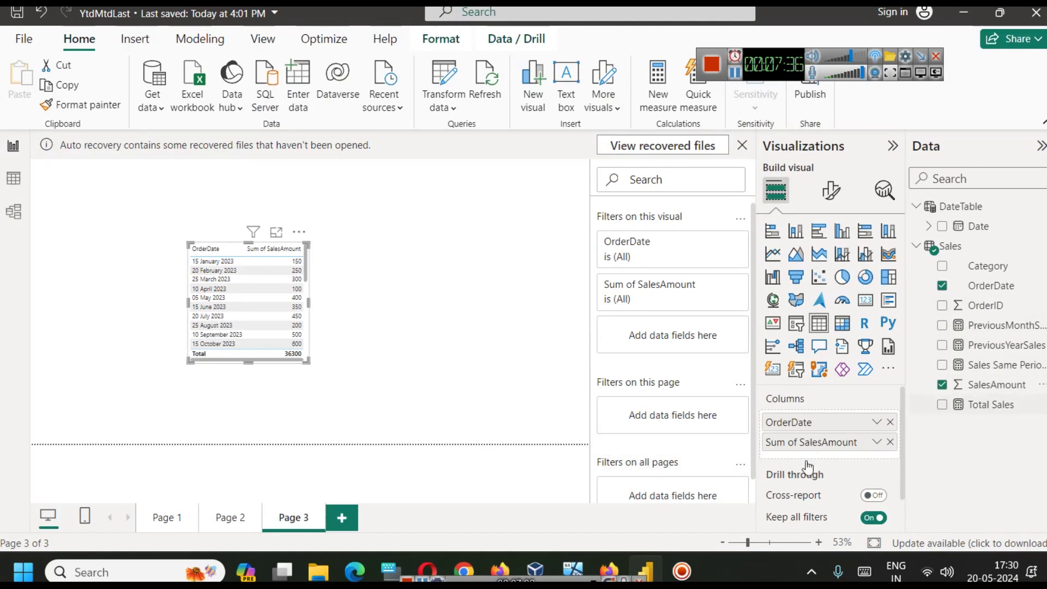
Check the column list in the browser, return to Power BI and add PreviousMonthSales and PreviousYearSales to the table visual
left_click(607, 556)
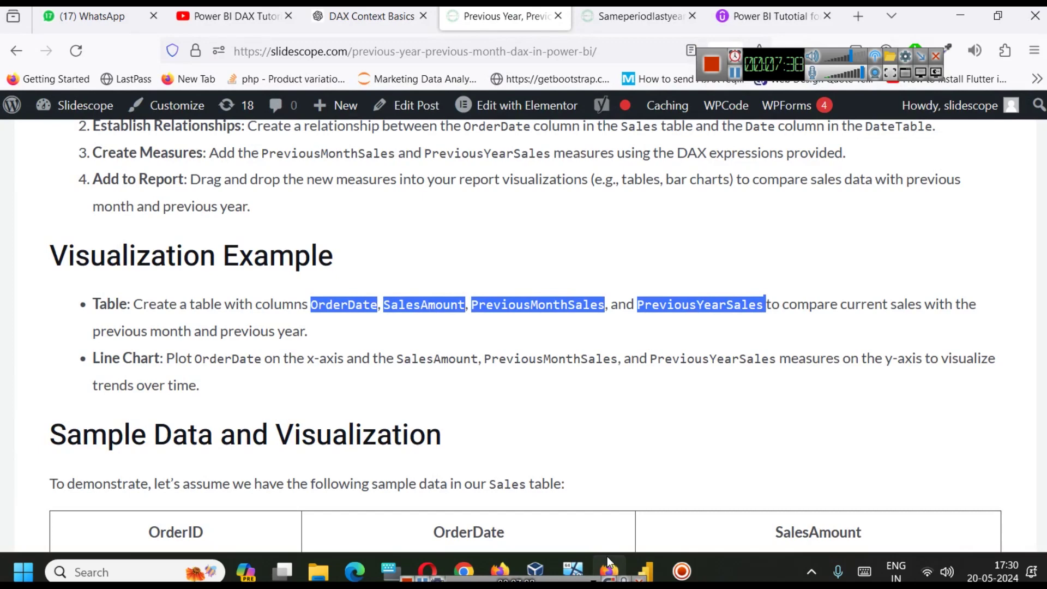
key("alt+Tab")
left_click_drag(1005, 327, 793, 461)
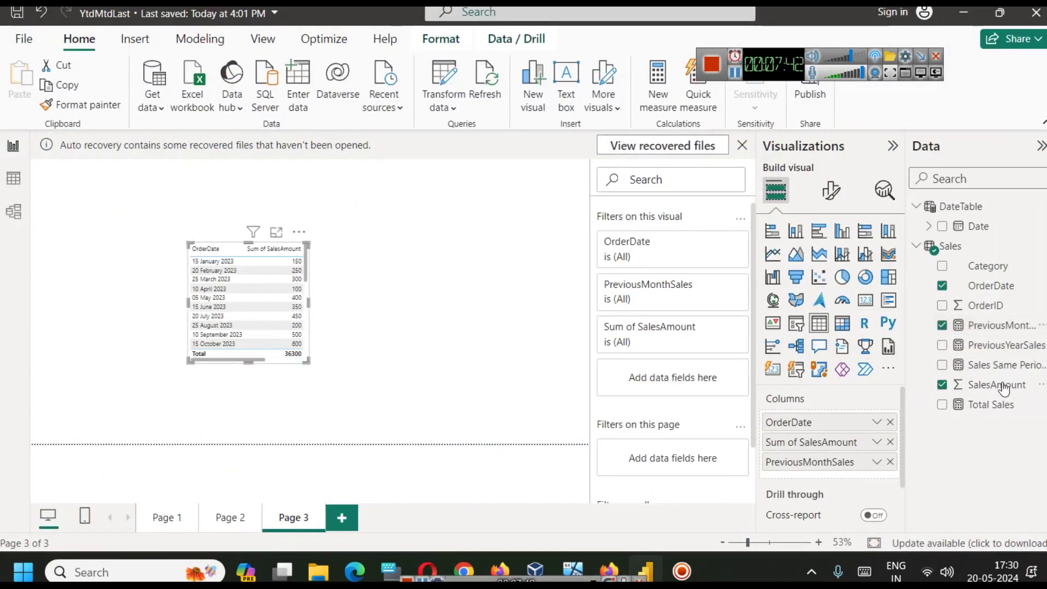
left_click_drag(1001, 346, 807, 483)
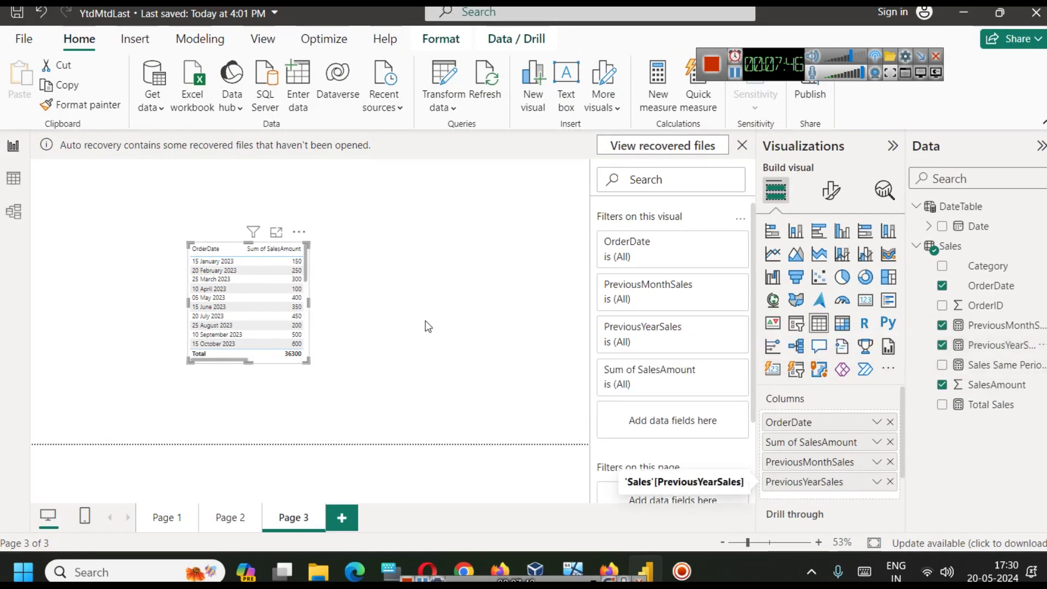
Enlarge the table visual to fill most of the report page and dismiss the auto recovery notice
left_click_drag(310, 301, 546, 312)
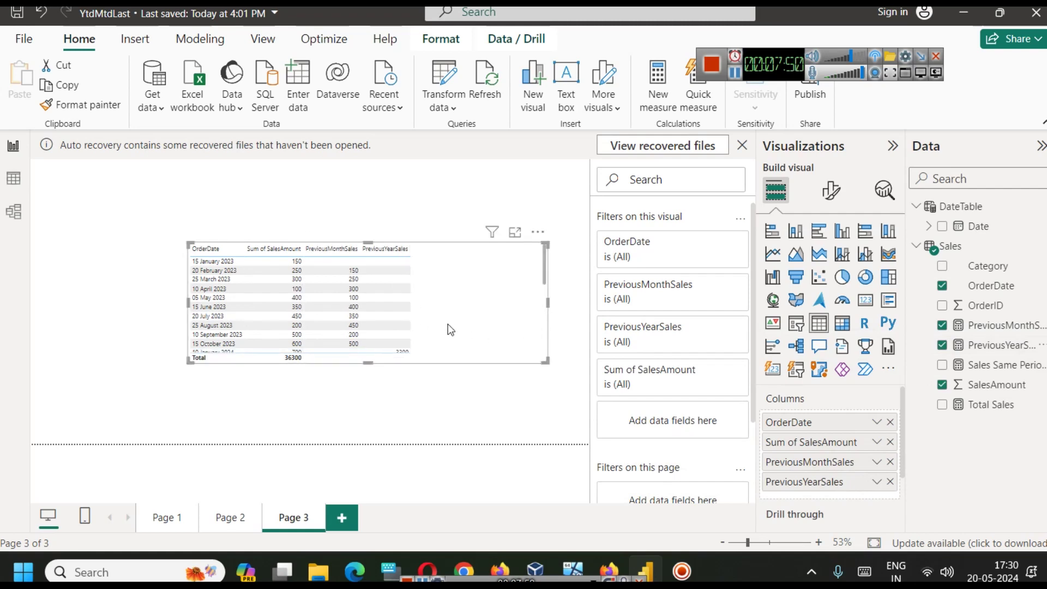
left_click_drag(187, 243, 116, 160)
left_click_drag(545, 361, 561, 431)
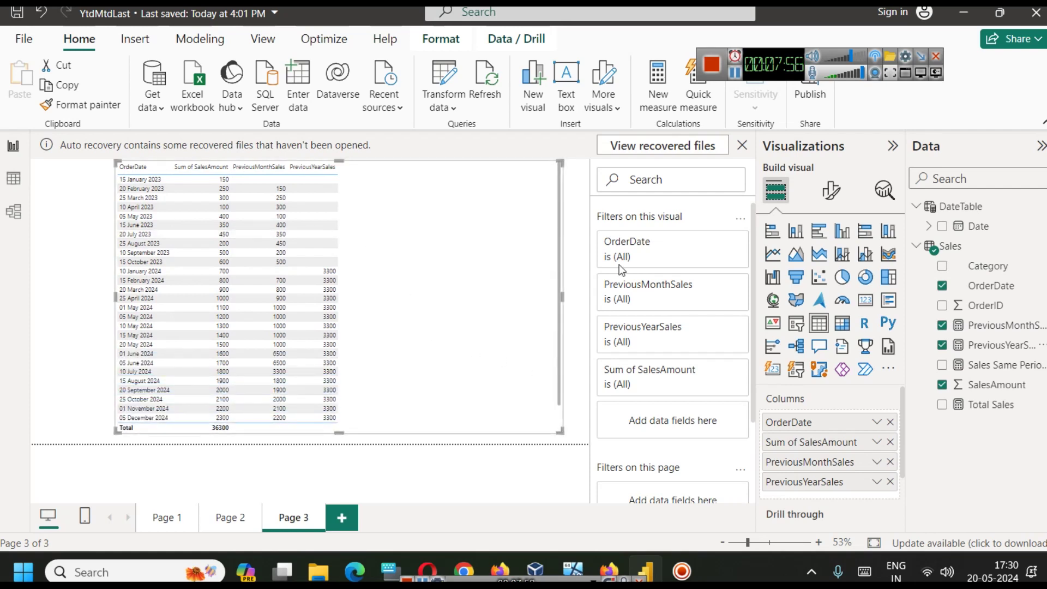
scroll(483, 220, "down", 1)
scroll(482, 221, "up", 1)
scroll(448, 251, "down", 1)
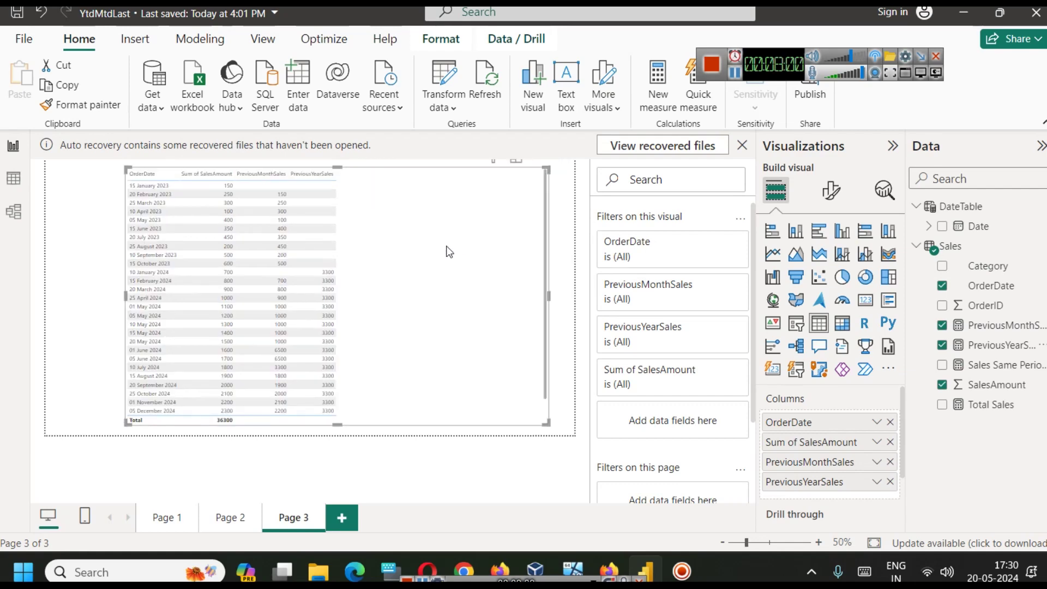
left_click(742, 145)
left_click(597, 339)
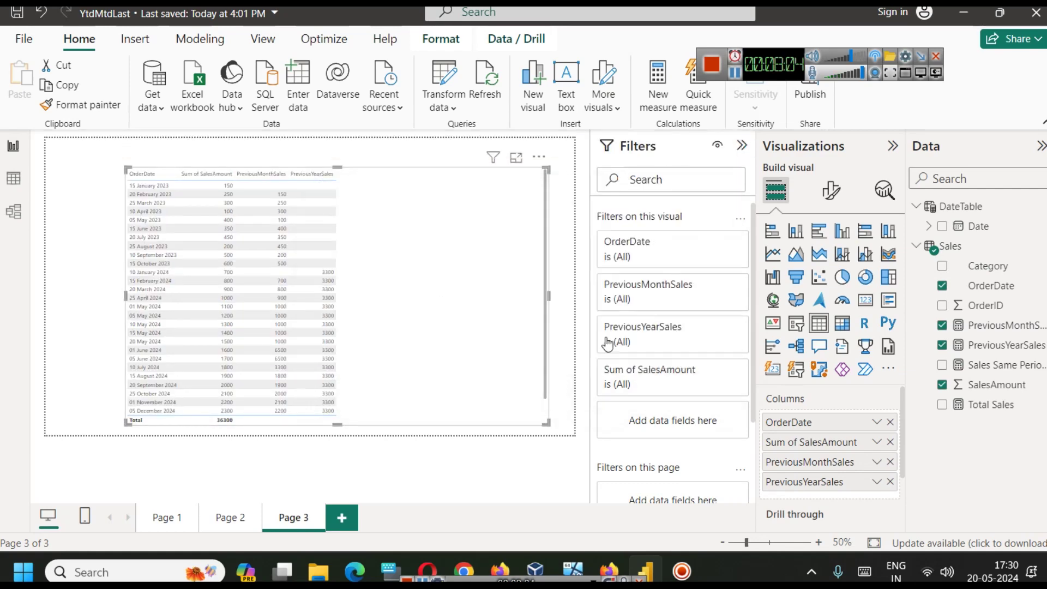
Open the table visual in focus mode and export its data as exportprevyrdata.csv
left_click(516, 158)
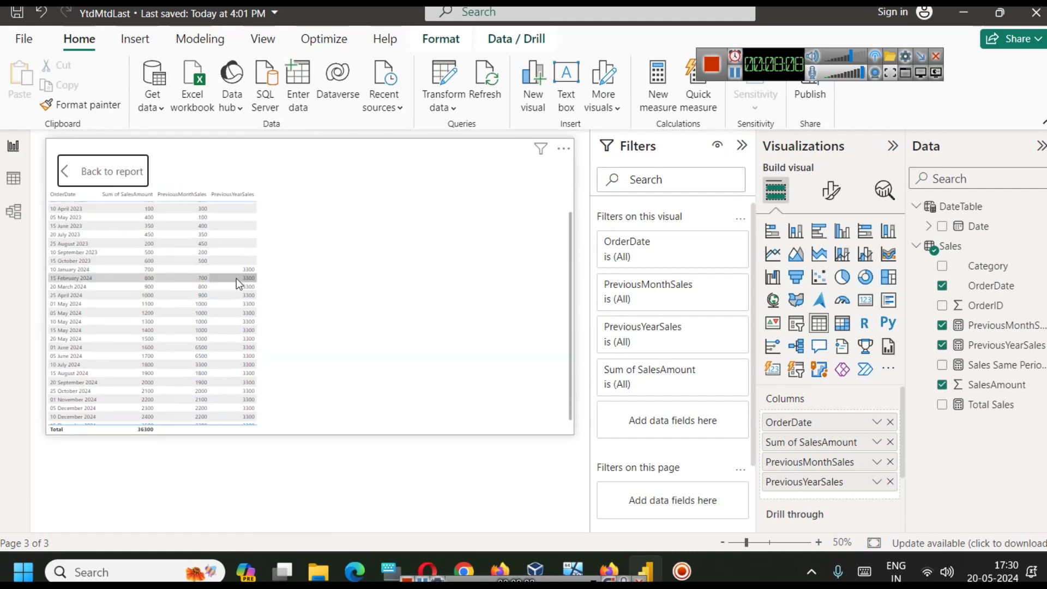
left_click(563, 149)
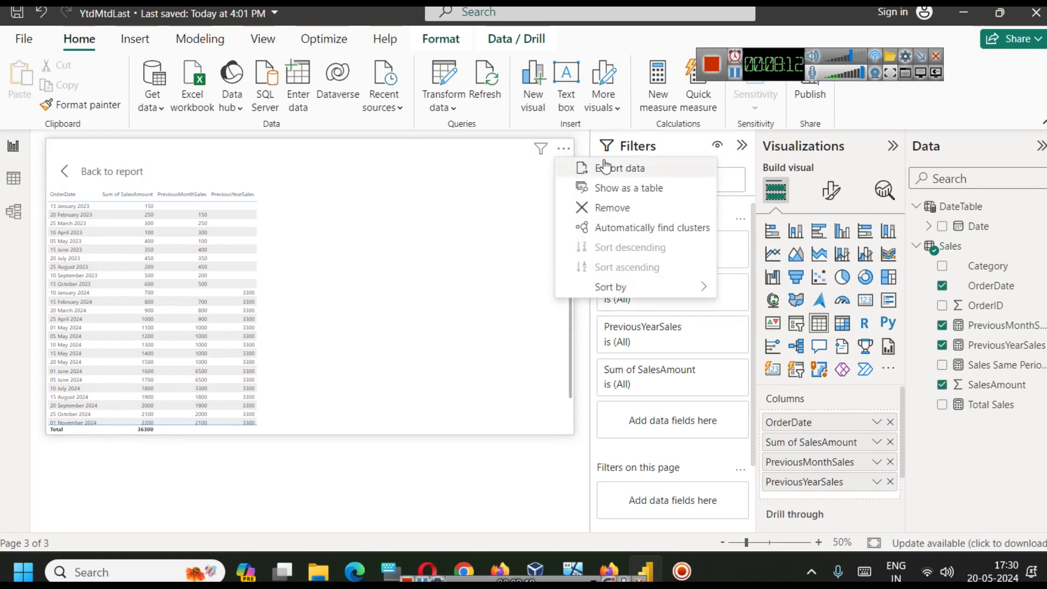
left_click(584, 168)
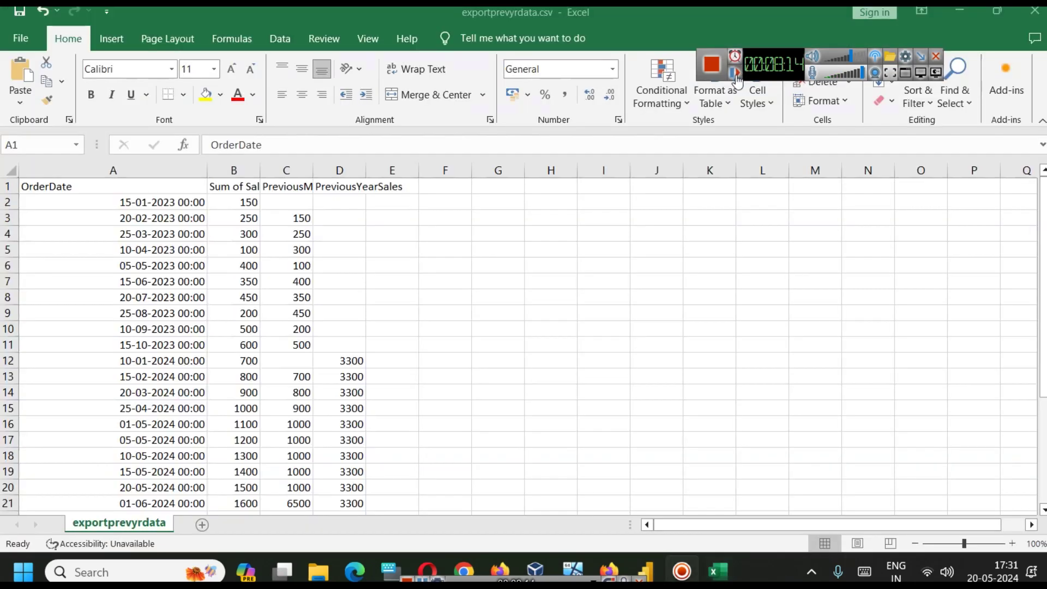
In the exported CSV in Excel, widen the PreviousMonthSales, PreviousYearSales and Sum of SalesAmount columns to make their contents readable
scroll(605, 390, "up", 2, "ctrl")
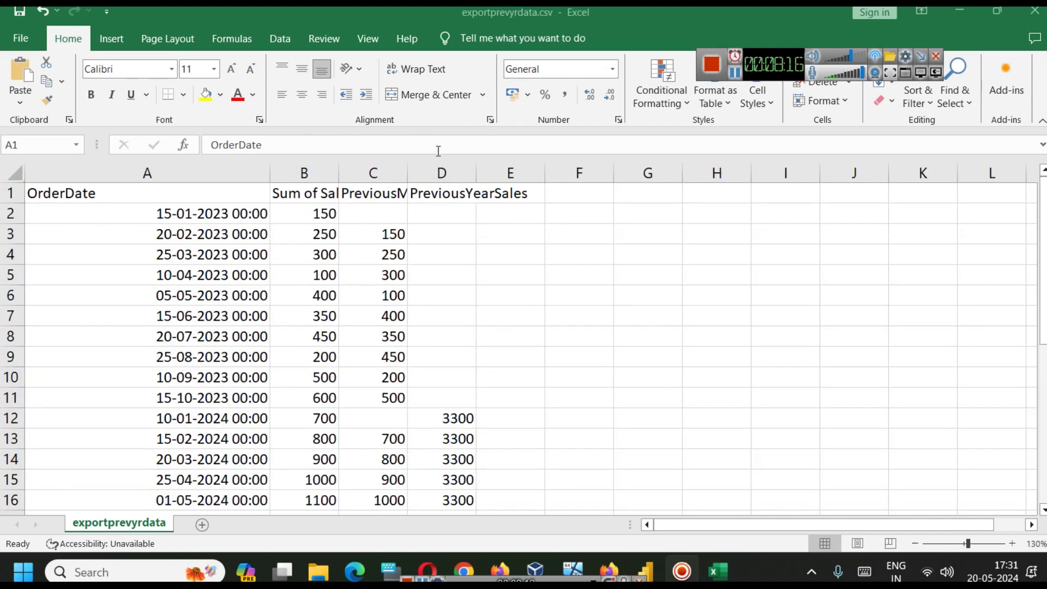
left_click_drag(407, 170, 483, 171)
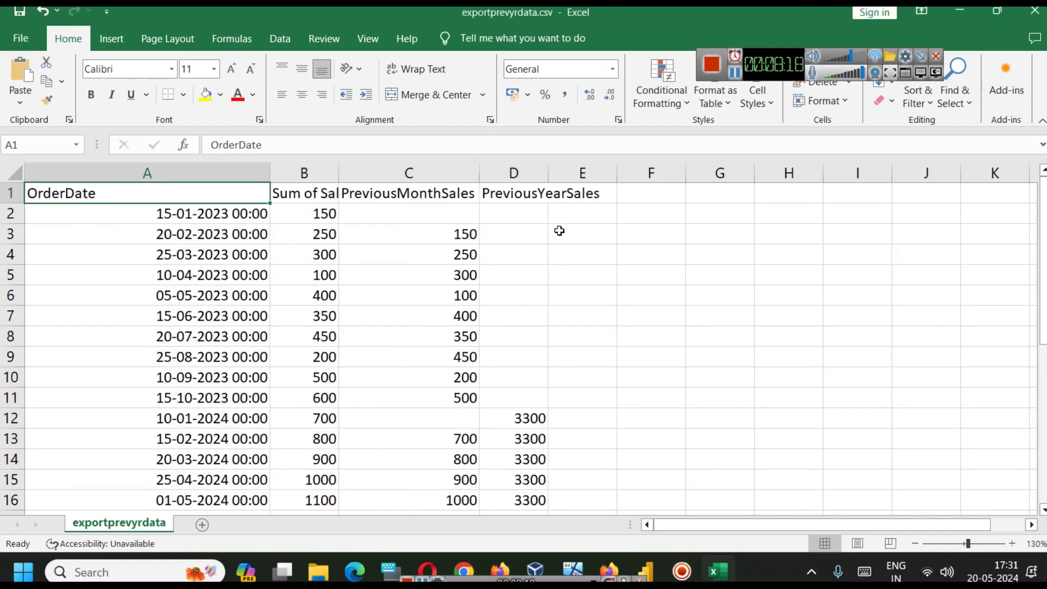
left_click_drag(549, 171, 658, 171)
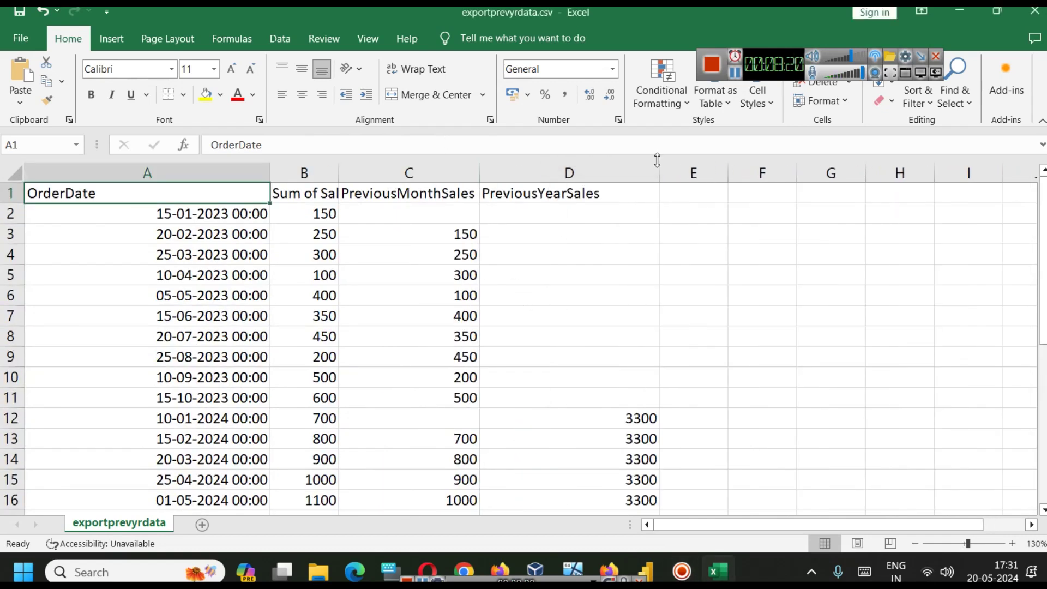
left_click(194, 216)
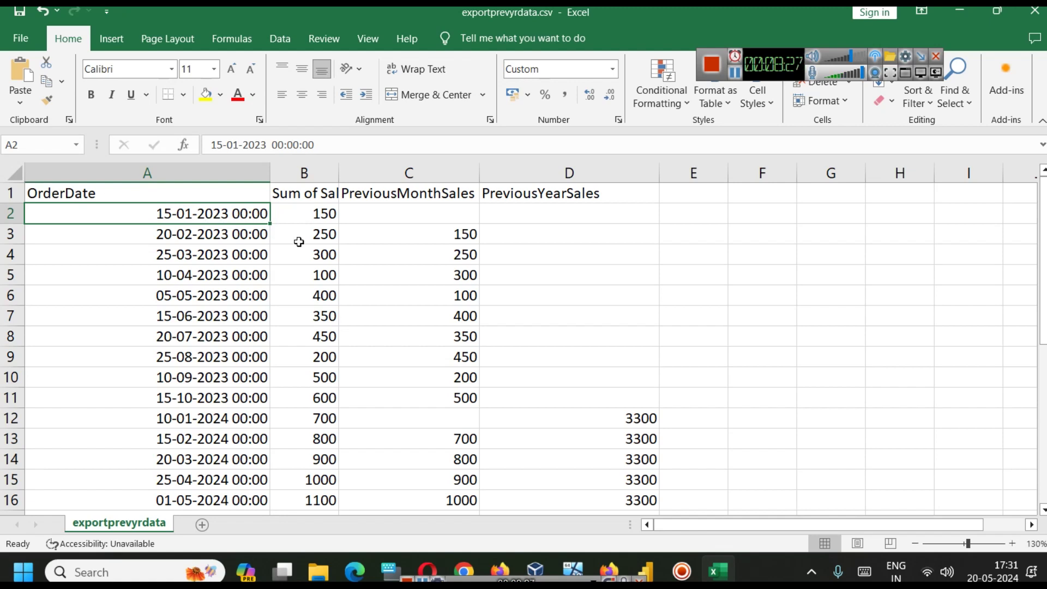
left_click(304, 214)
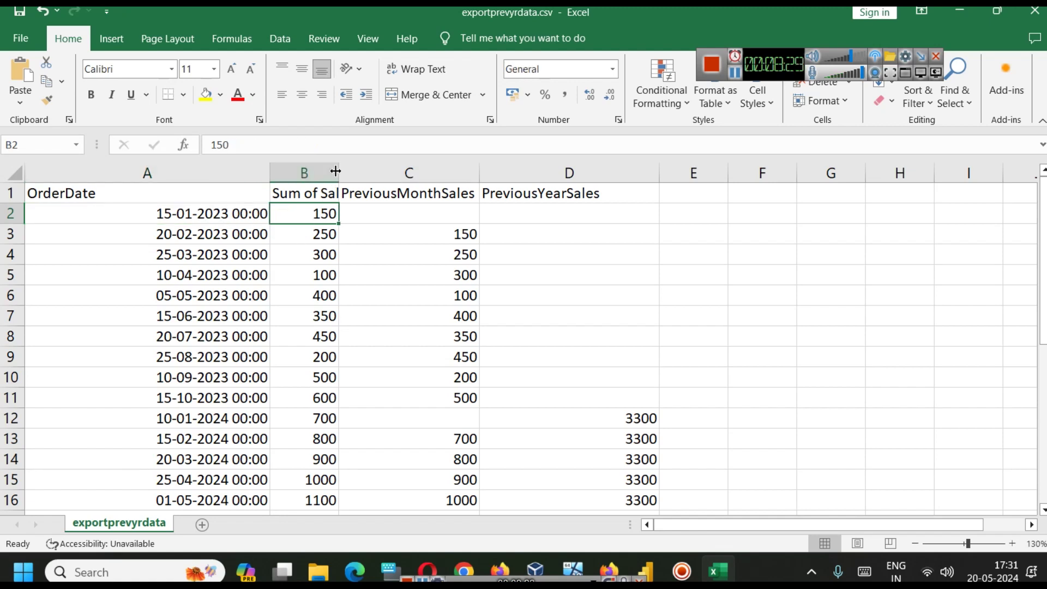
left_click_drag(334, 171, 388, 170)
Select the first PreviousMonthSales cell, switch to Power BI to view the data in table view, and return to the Excel sheet
left_click(493, 211)
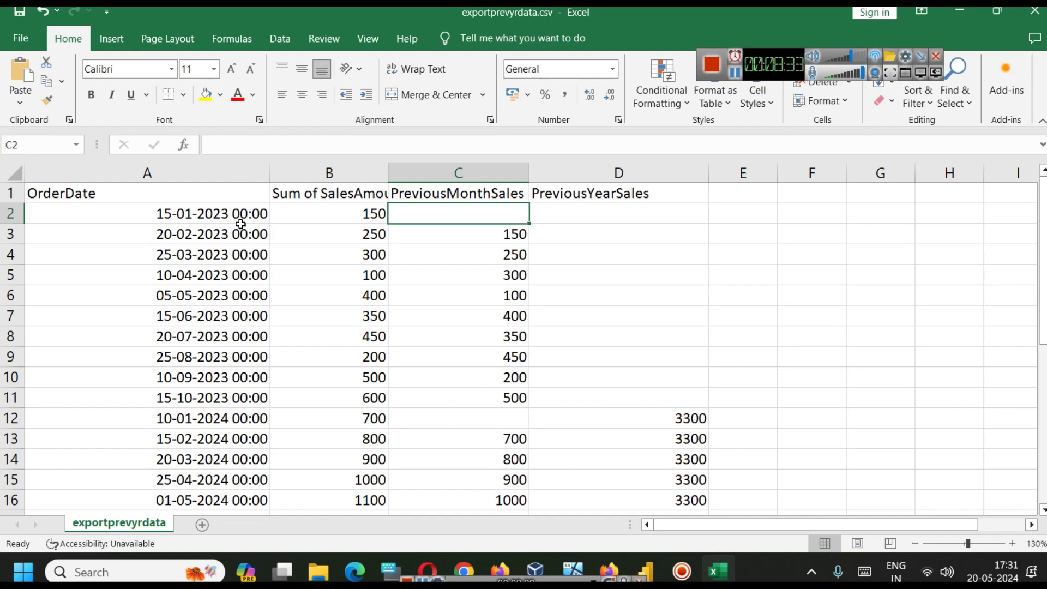
left_click(645, 571)
left_click(16, 179)
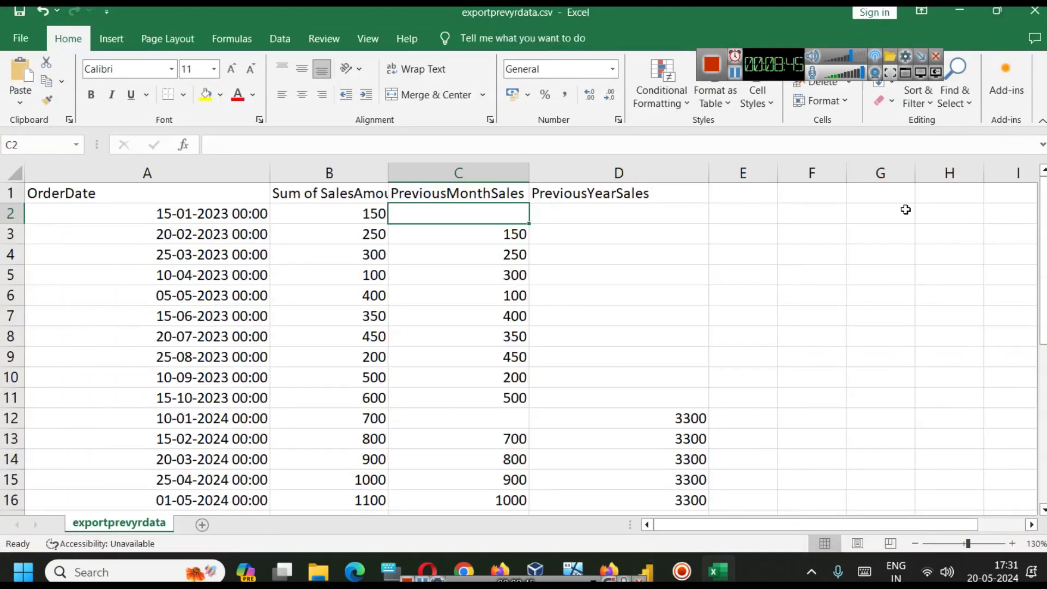
left_click(963, 12)
Select the 2023 rows across all four columns, range A2:D11, to examine the previous month and year values
left_click(206, 206)
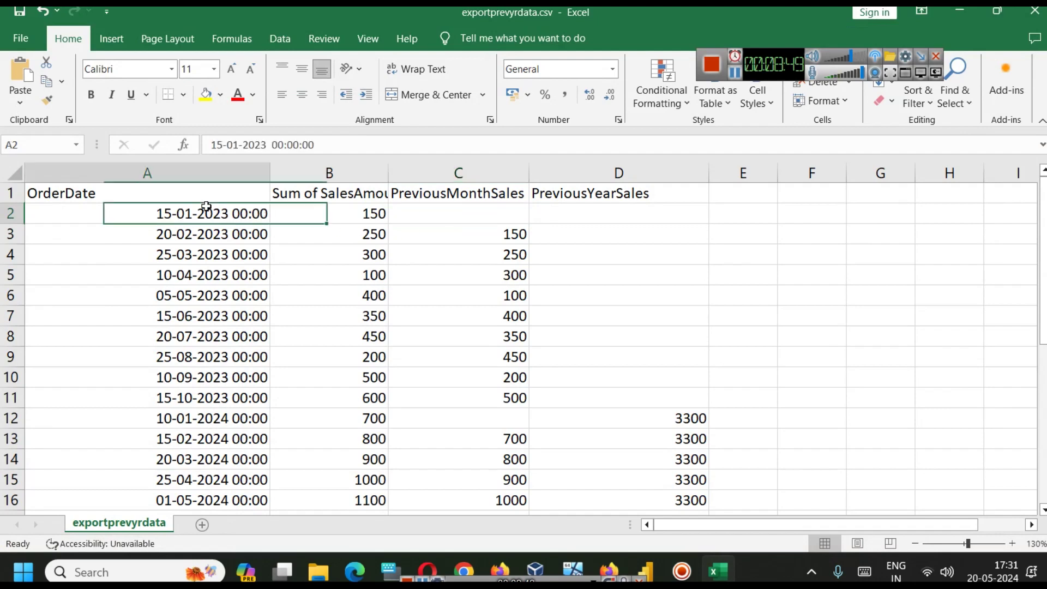
key("shift+Down")
key("shift+Down")
key("shift+Down")
key("shift+Down")
key("shift+Down")
key("shift+Down")
key("shift+Down")
key("shift+Down")
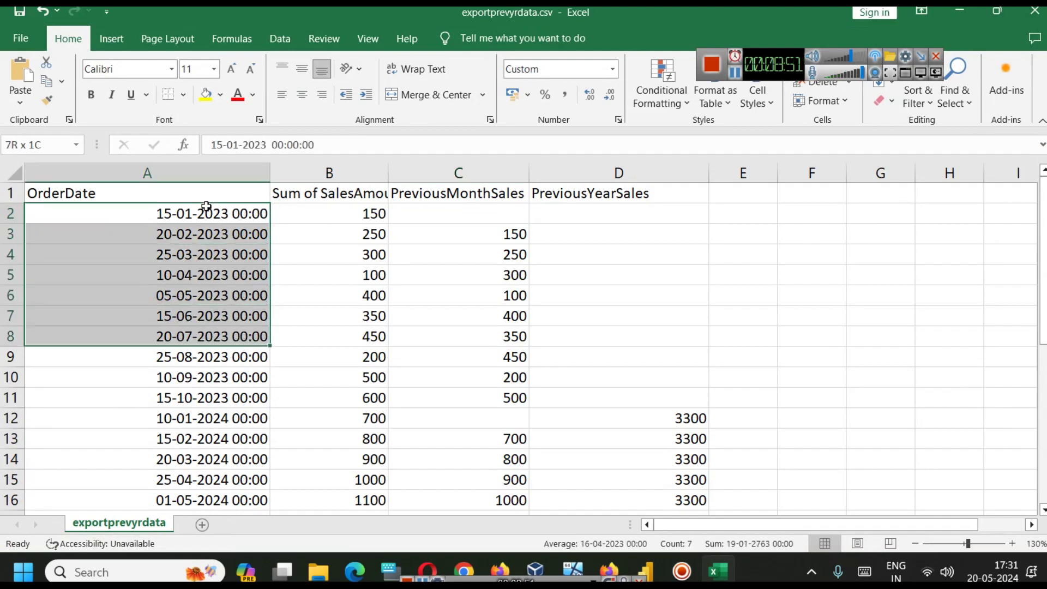
key("shift+Down")
key("shift+Right")
key("shift+Right")
key("shift+Right")
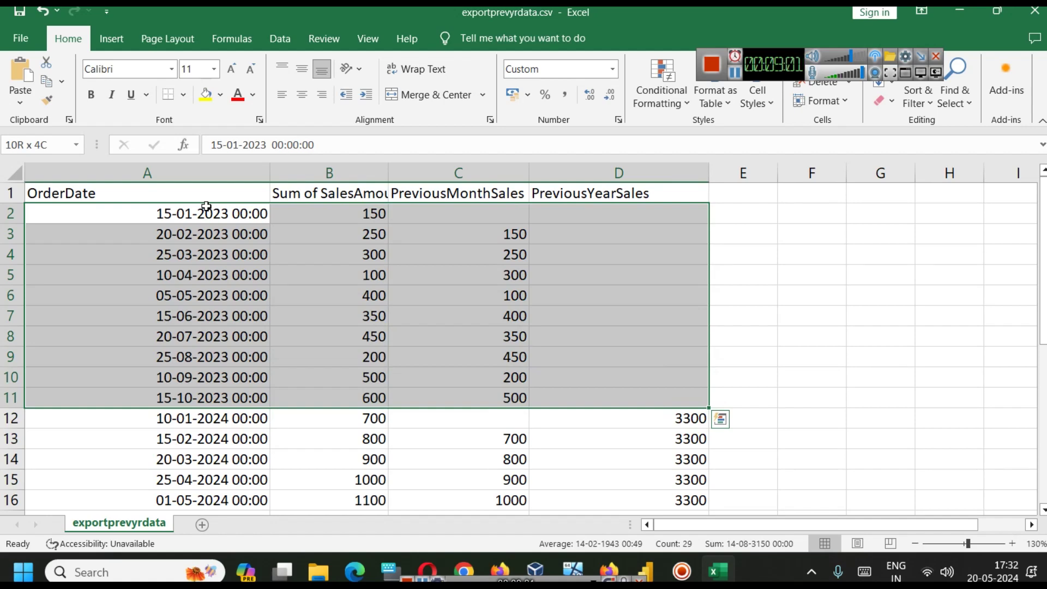
Examine the 10-01-2024 row, checking its OrderDate in A12 and its PreviousYearSales value in D12
left_click(395, 336)
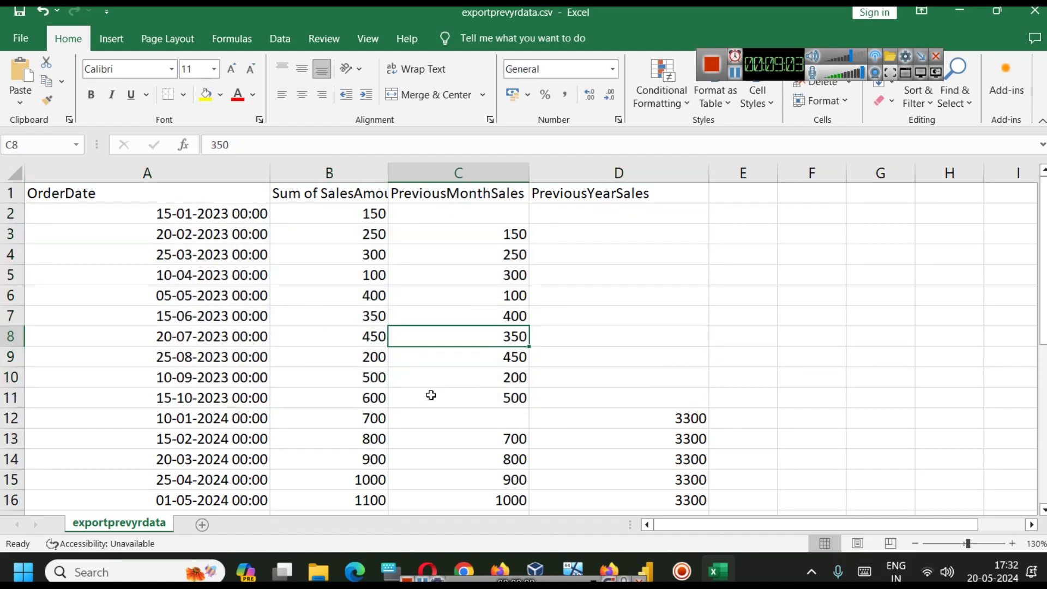
scroll(379, 376, "down", 1)
left_click(193, 358)
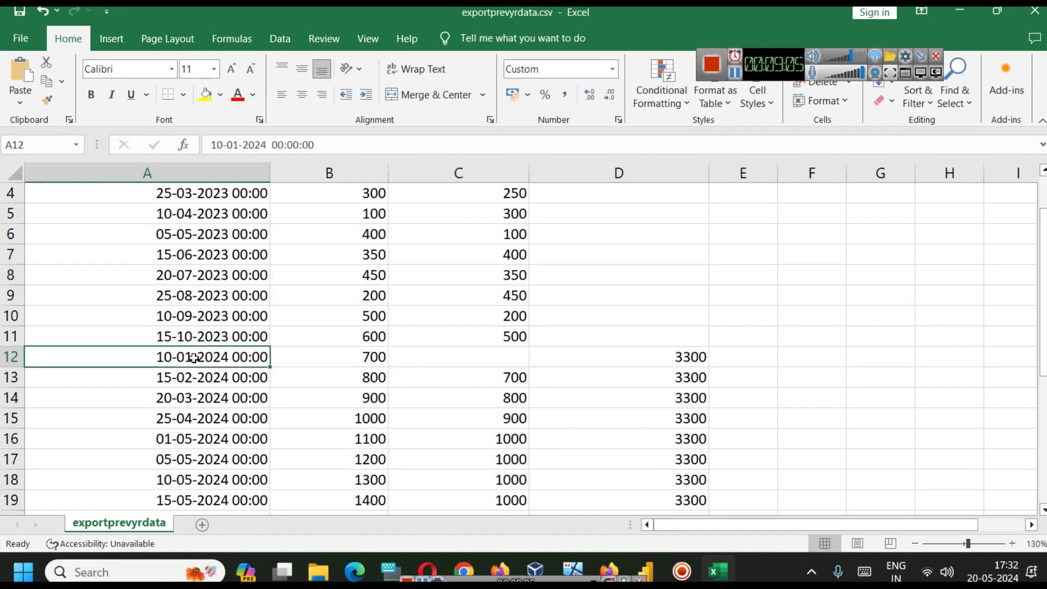
scroll(495, 429, "up", 1)
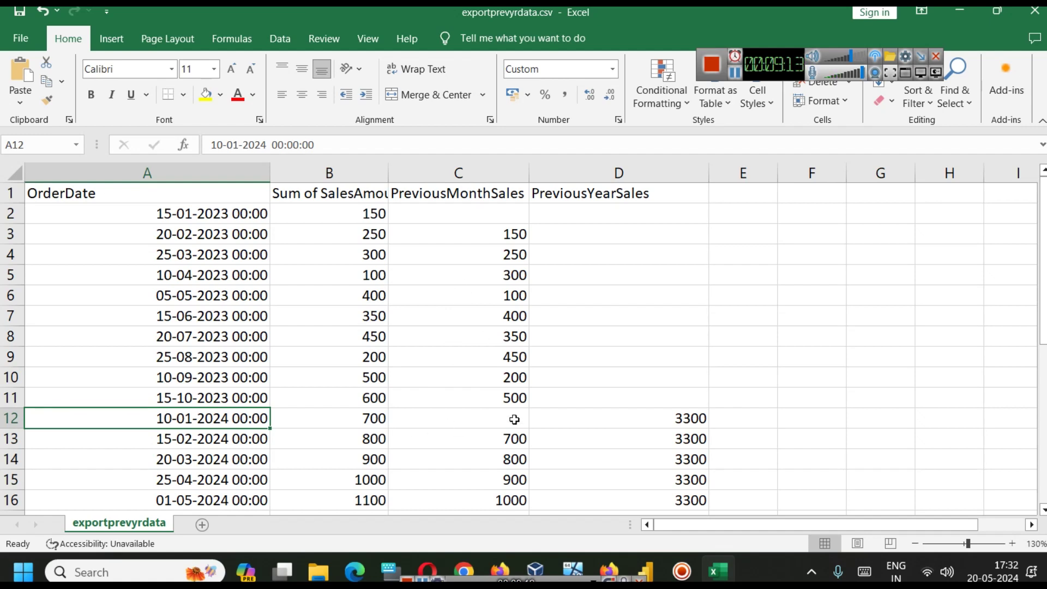
left_click(689, 419)
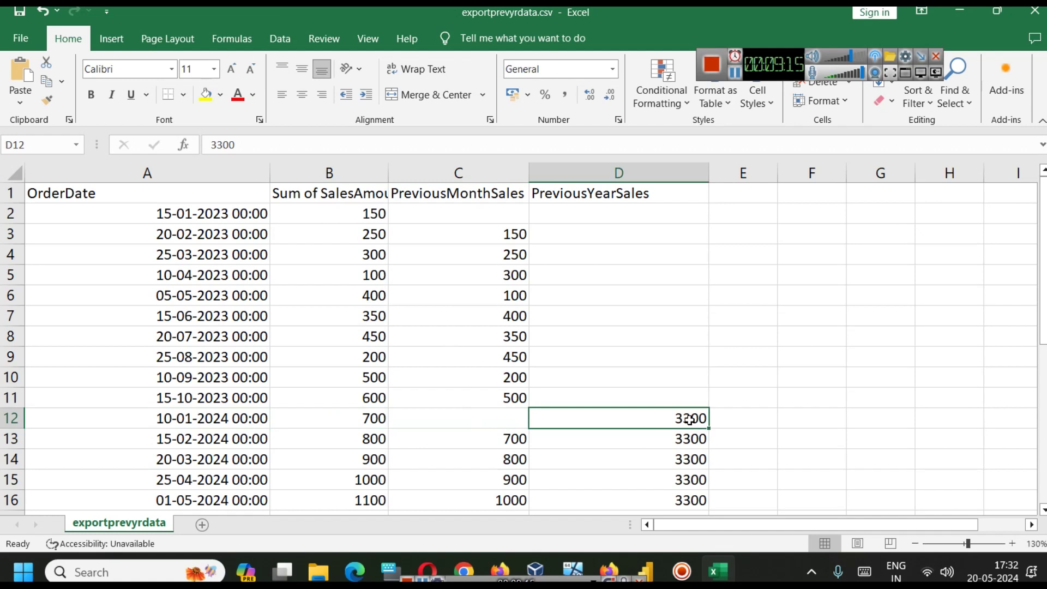
Select the 2023 PreviousMonthSales values in C2:C11 to check their sum in the status bar
left_click(499, 209)
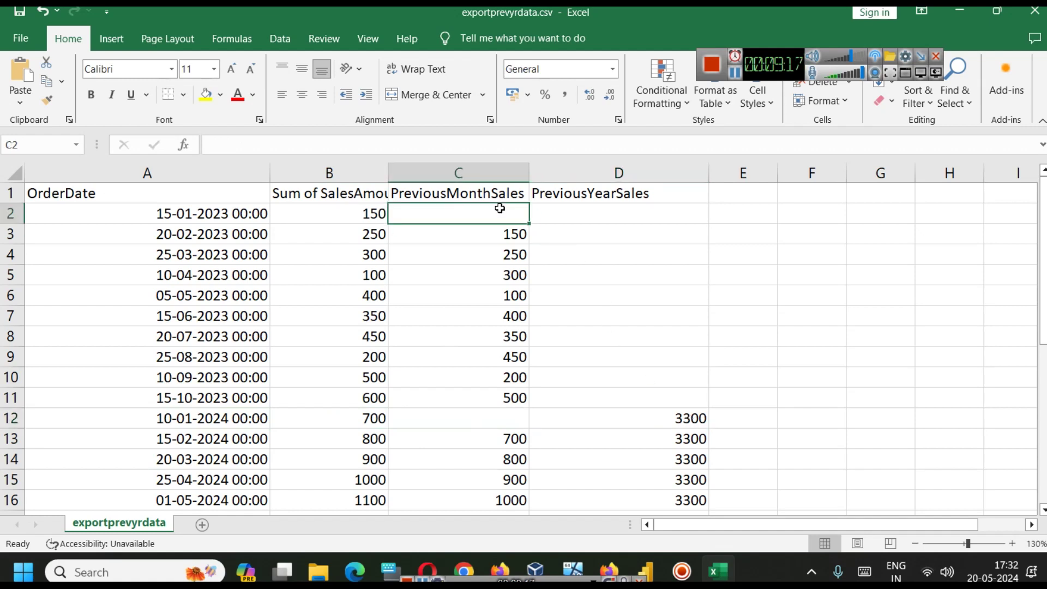
key("shift+Down")
key("shift+Down")
key("shift+Down")
key("shift+Down")
key("shift+Down")
key("shift+Down")
key("shift+Down")
key("shift+Down")
key("shift+Down")
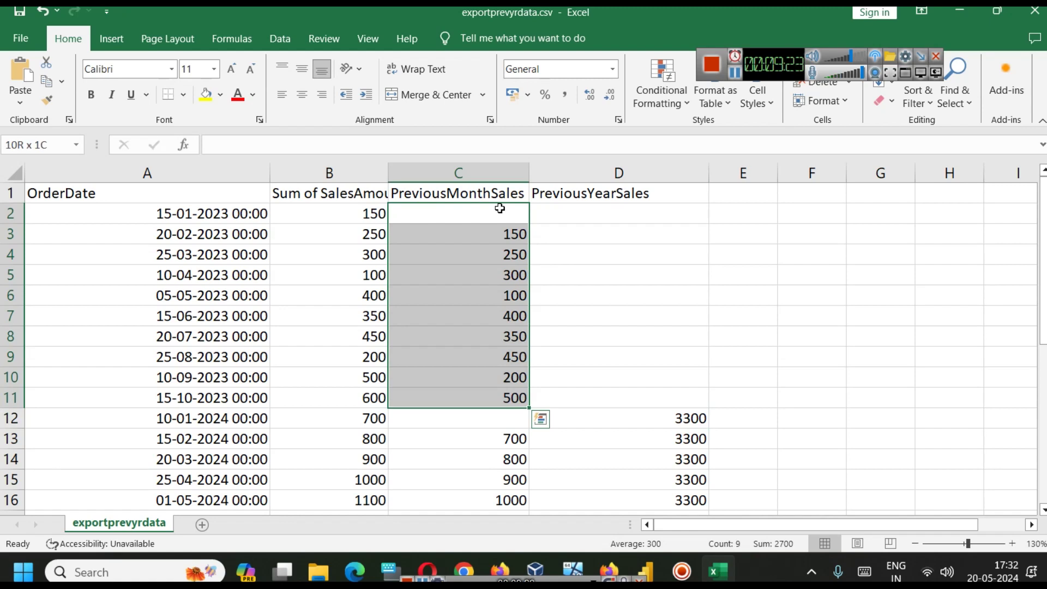
Select the 2023 Sum of SalesAmount values in B2:B11 to compare their sum with PreviousYearSales
left_click(338, 211)
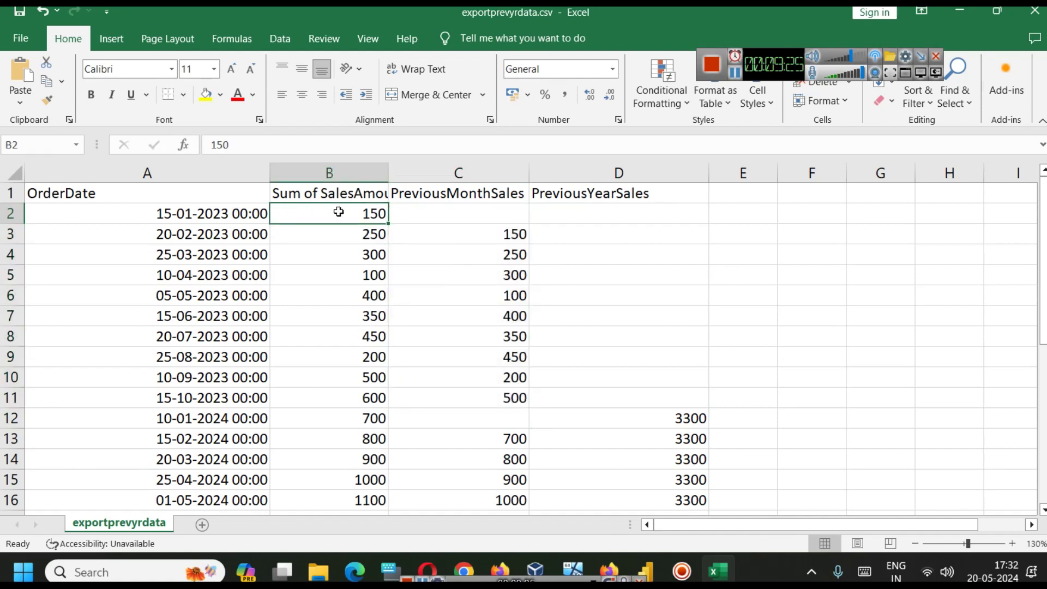
key("shift+Down")
key("shift+Down")
key("shift+Down")
key("shift+Down")
key("shift+Down")
key("shift+Down")
key("shift+Down")
key("shift+Down")
key("shift+Down")
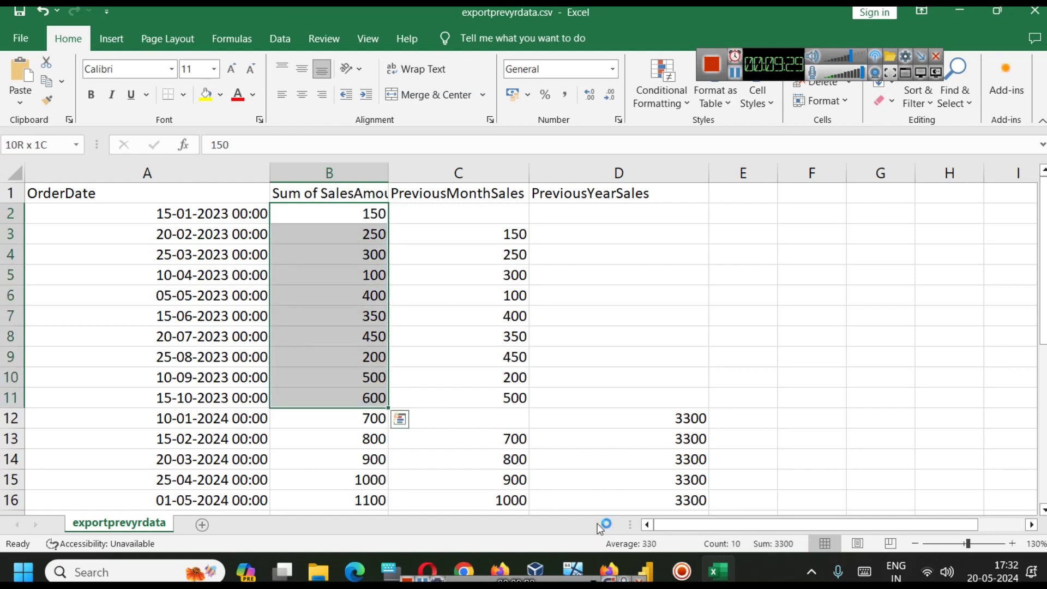
Compare the February 2024 PreviousMonthSales value in C13 with the January 2024 SalesAmount in B12
left_click(518, 437)
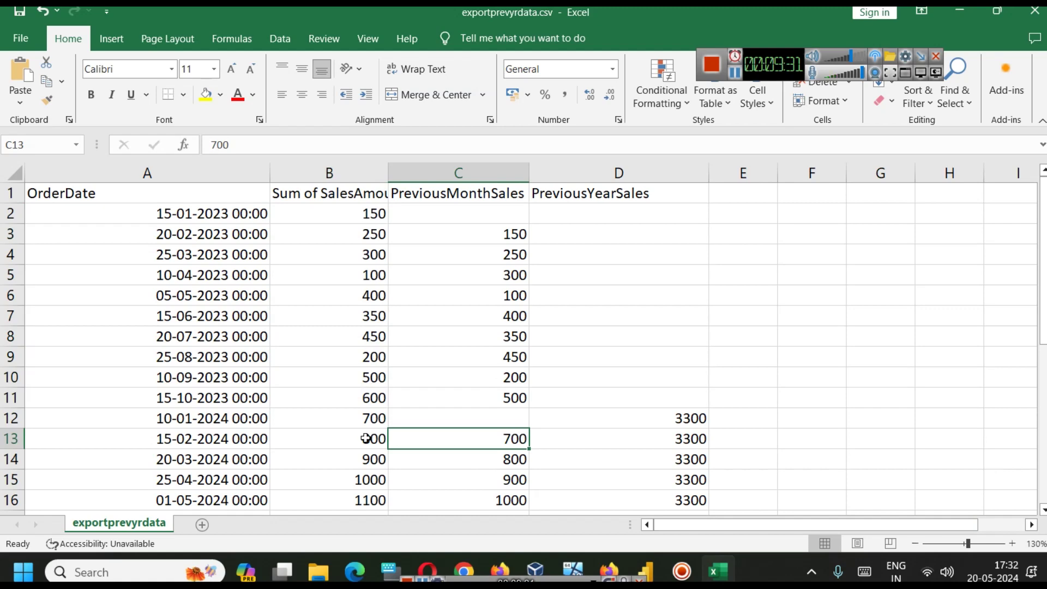
scroll(362, 437, "down", 1)
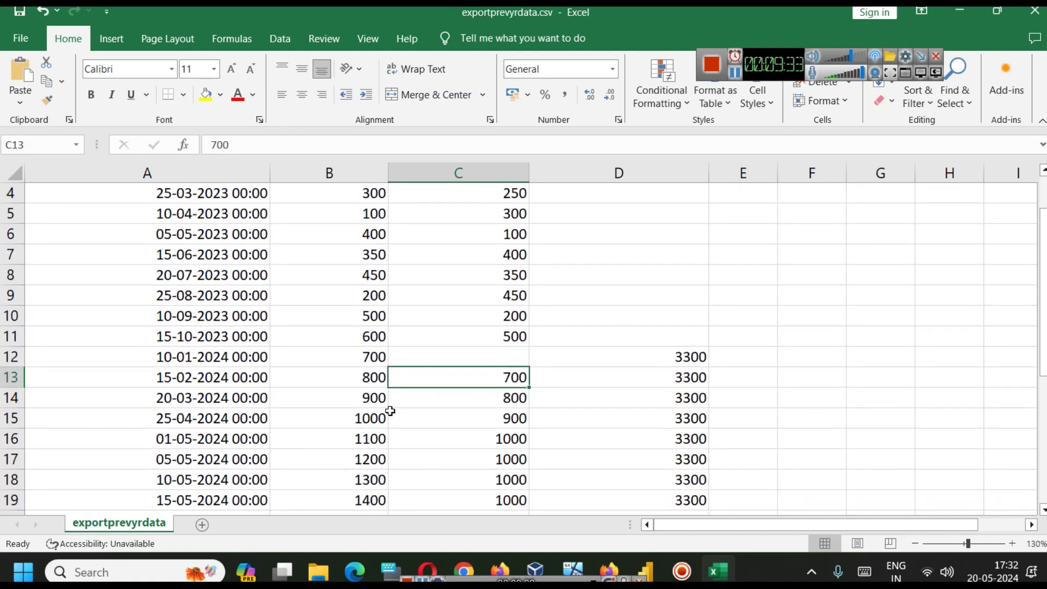
left_click(364, 380)
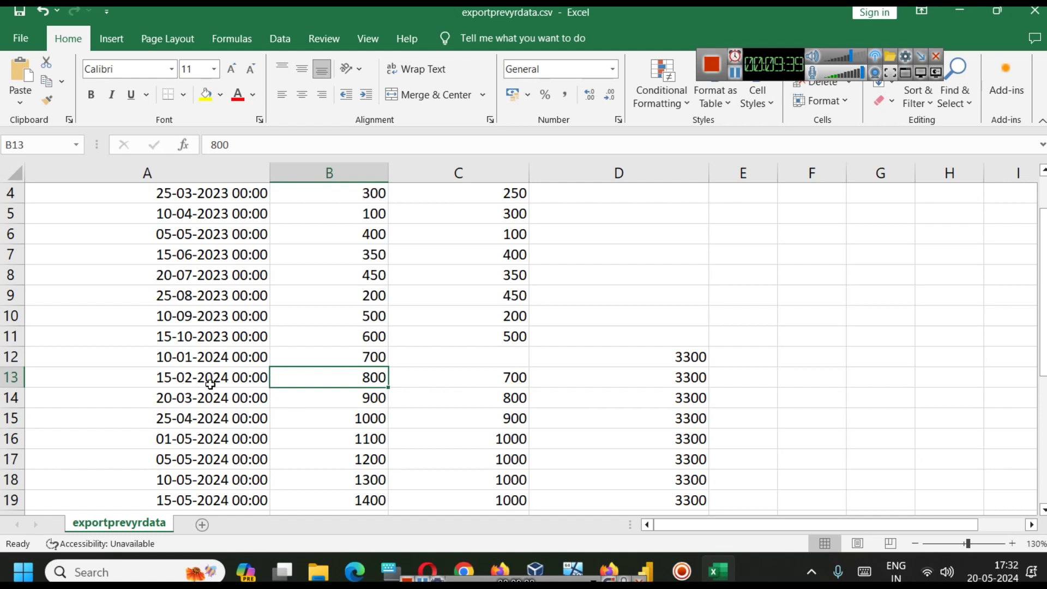
left_click(350, 357)
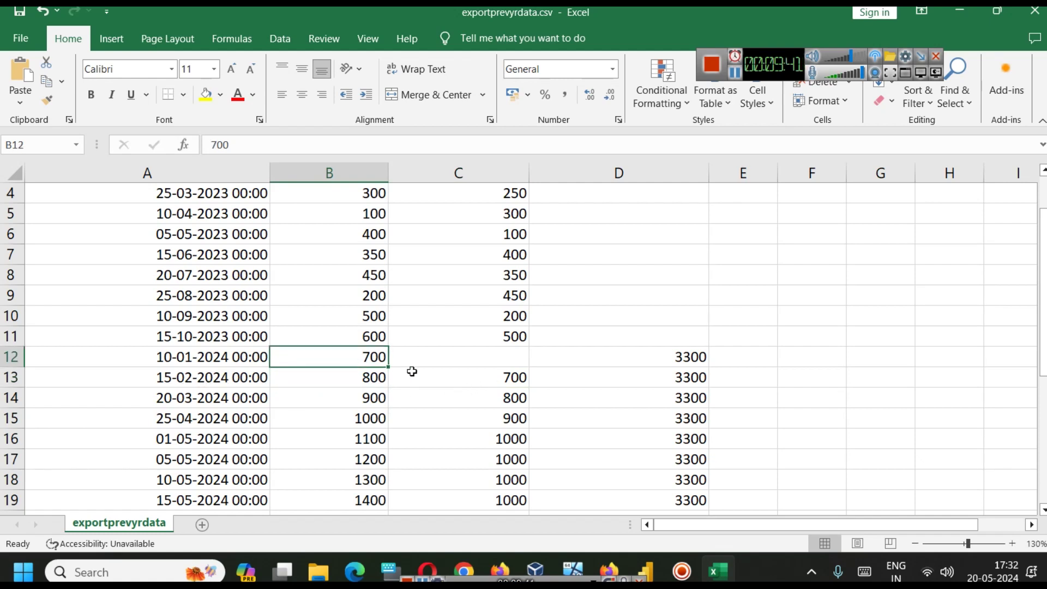
left_click(517, 385)
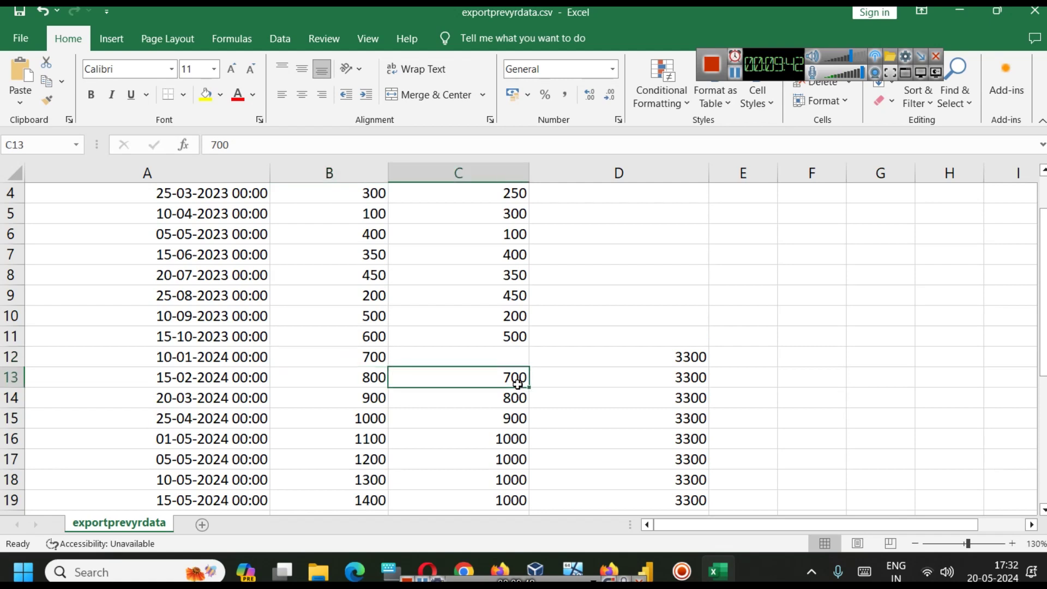
Examine the 10-01-2024 row's PreviousMonthSales cell C12 and the remaining 2024 rows
left_click(191, 361)
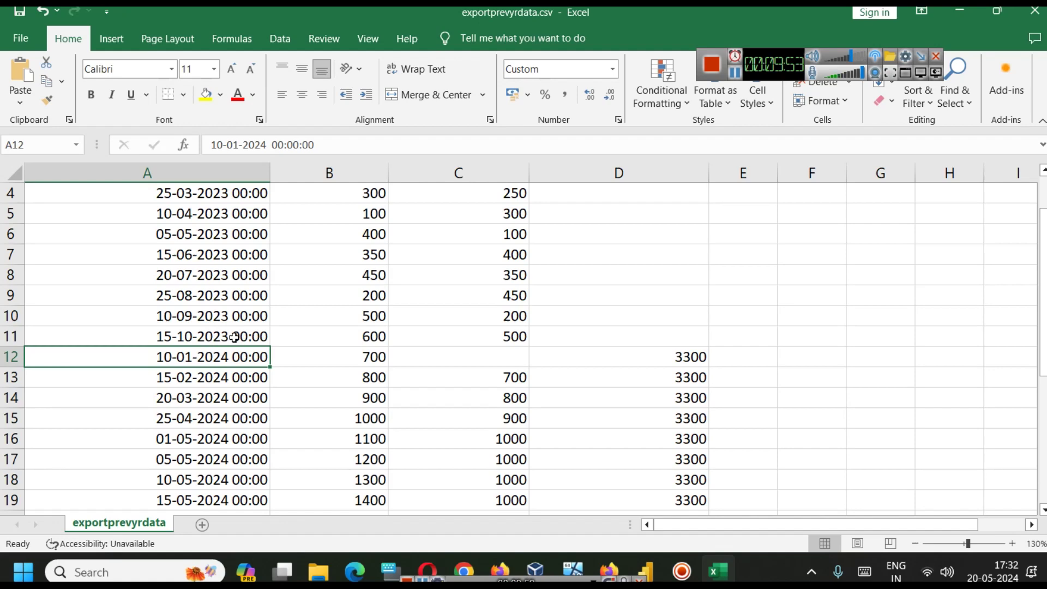
left_click(491, 351)
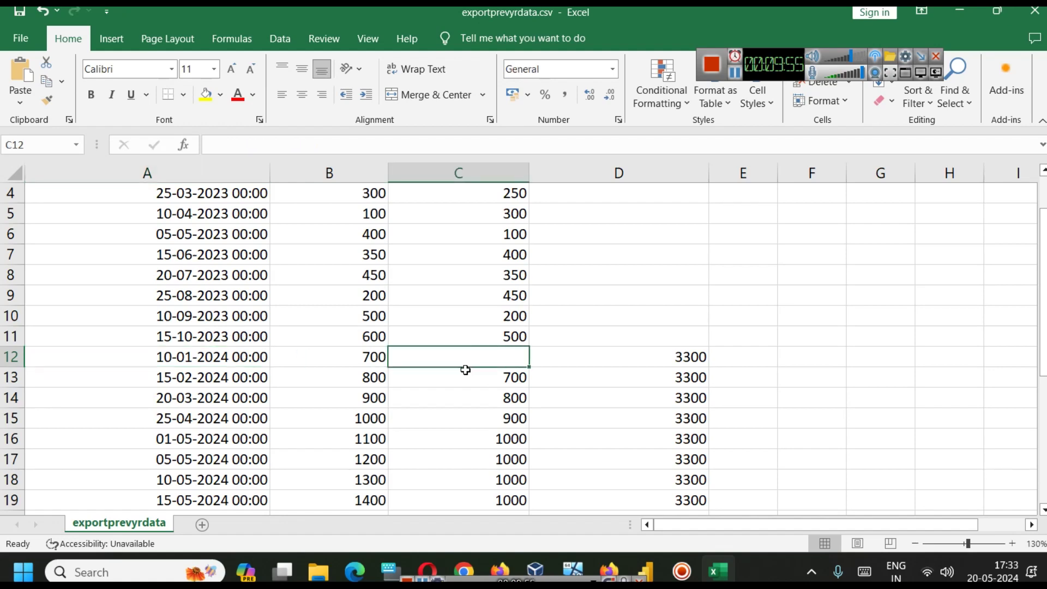
scroll(460, 393, "down", 4)
scroll(454, 404, "up", 5)
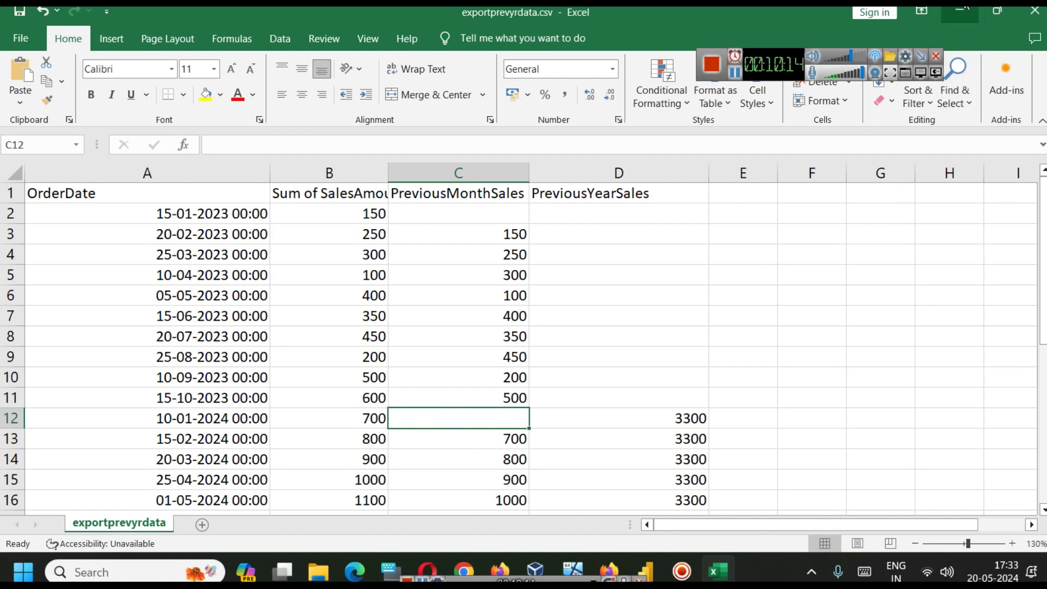
Switch to Power BI, show the report view and take the table visual out of focus mode
left_click(959, 10)
left_click(659, 562)
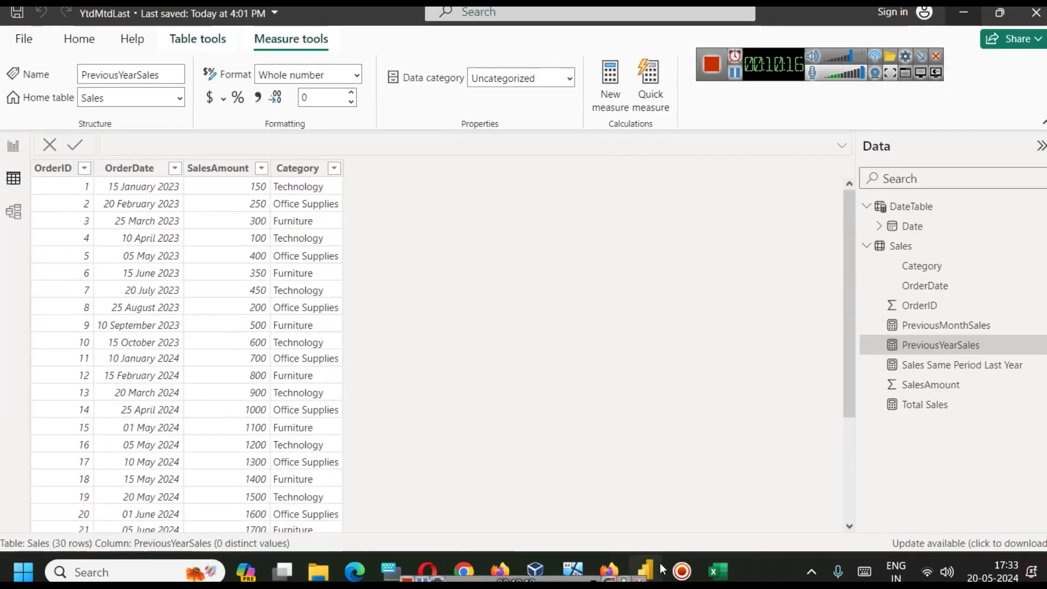
left_click(20, 152)
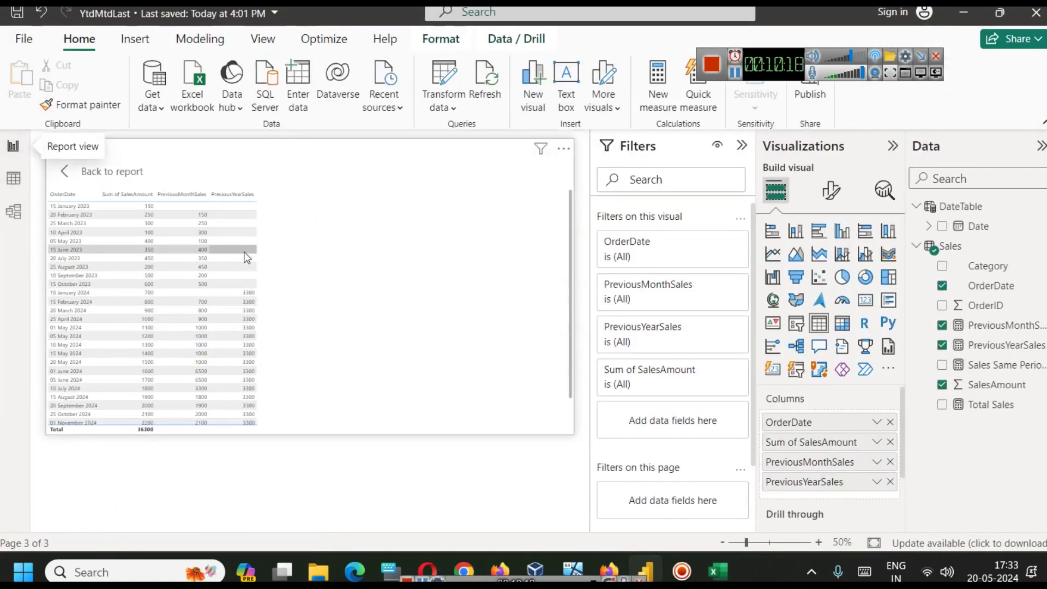
left_click(64, 171)
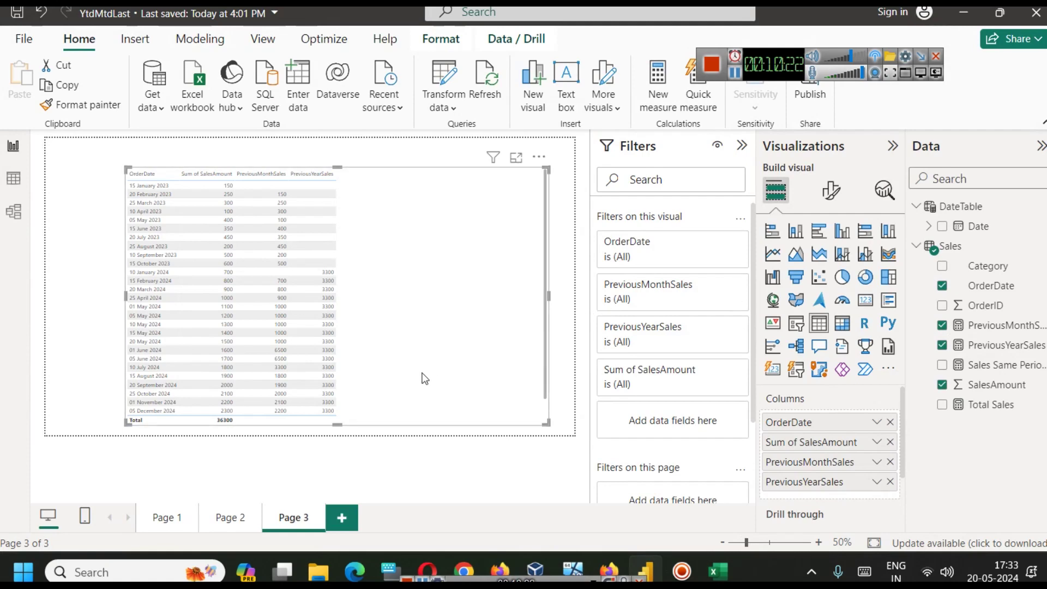
Switch to the Slidescope article in Firefox and examine which fields its line chart example puts on the x-axis and y-axis
left_click(609, 569)
scroll(452, 376, "down", 3)
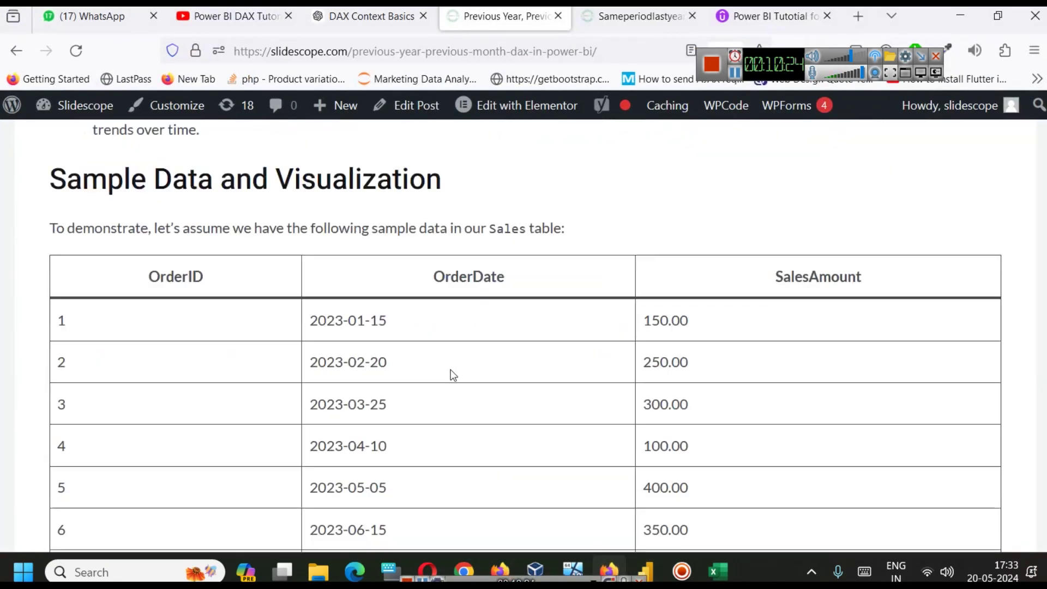
scroll(452, 375, "up", 3)
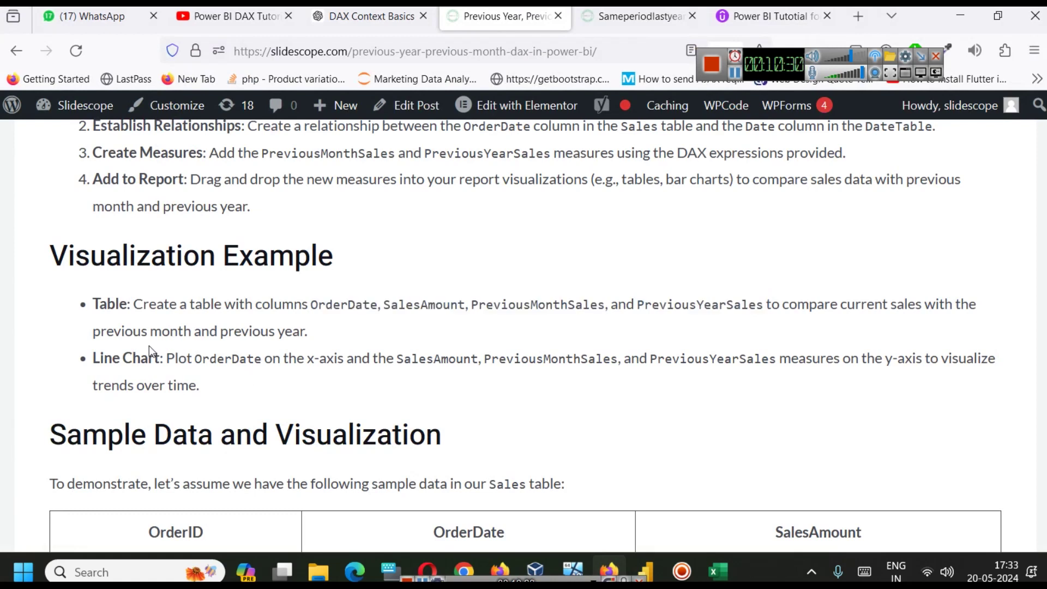
double_click(237, 364)
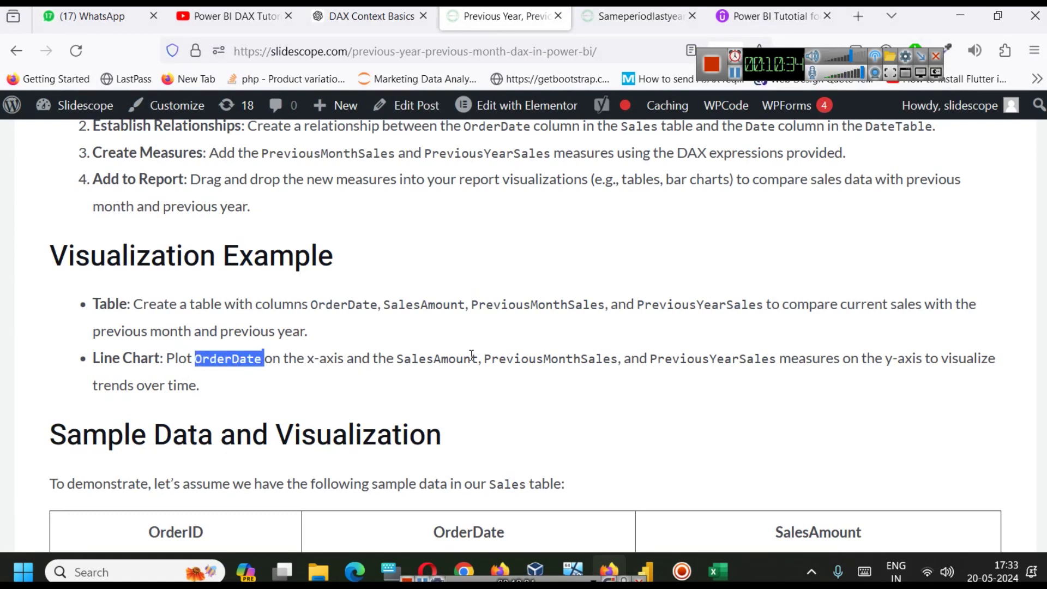
double_click(434, 364)
double_click(520, 361, "ctrl")
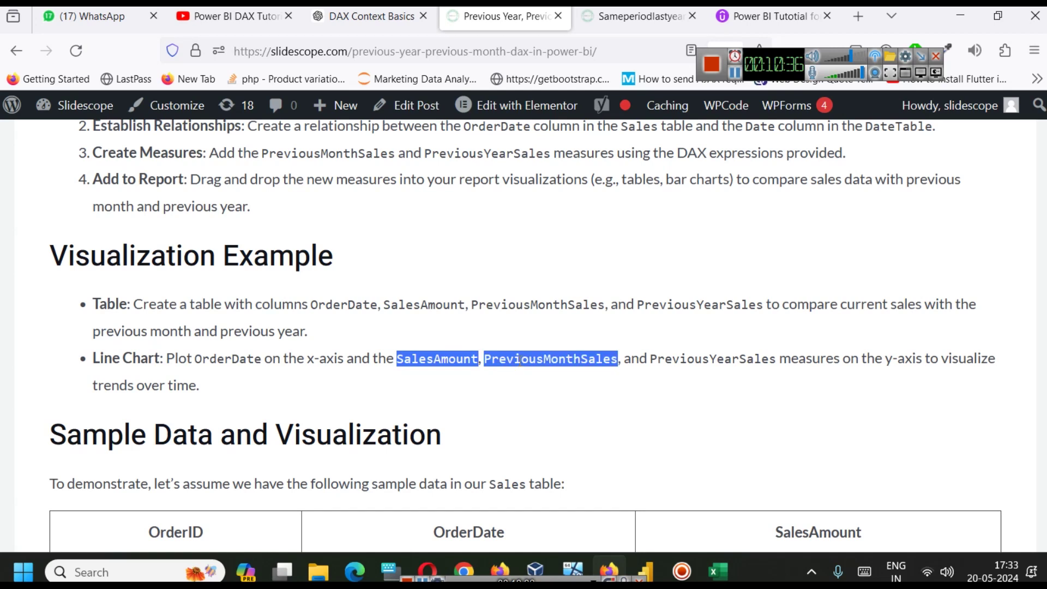
double_click(694, 363, "ctrl")
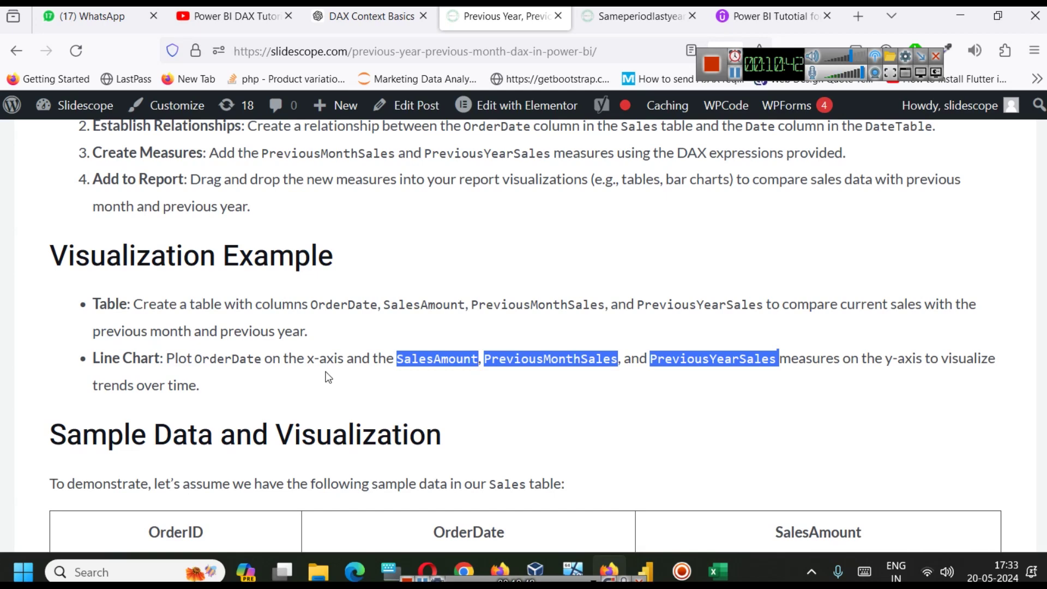
Switch to Power BI and rename the Page 3 report page as "Previous Period Data Table"
left_click(649, 567)
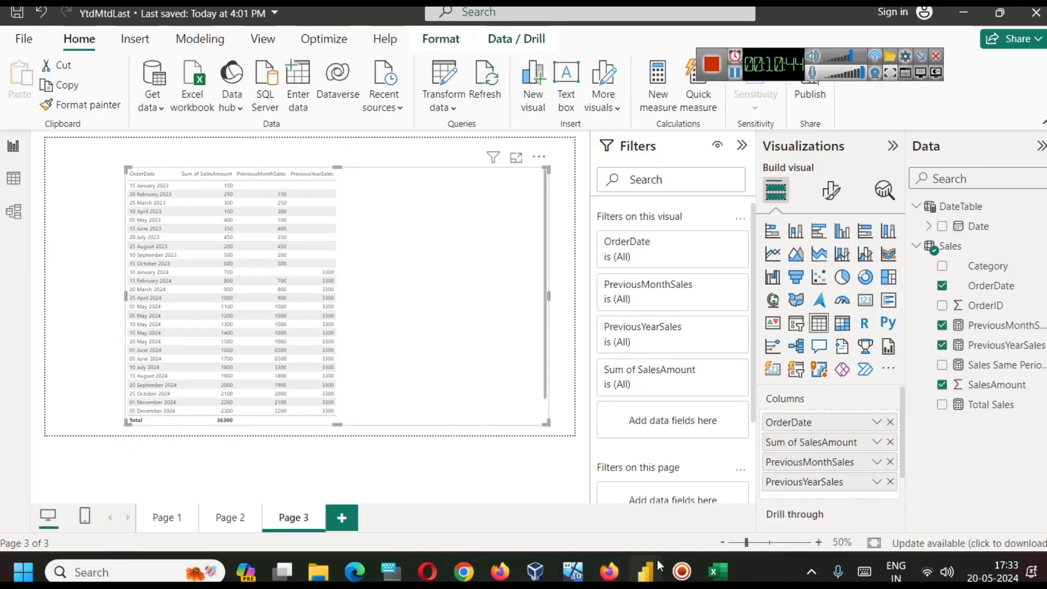
right_click(305, 522)
left_click(337, 470)
type("Previou")
type("s")
type(" Pe")
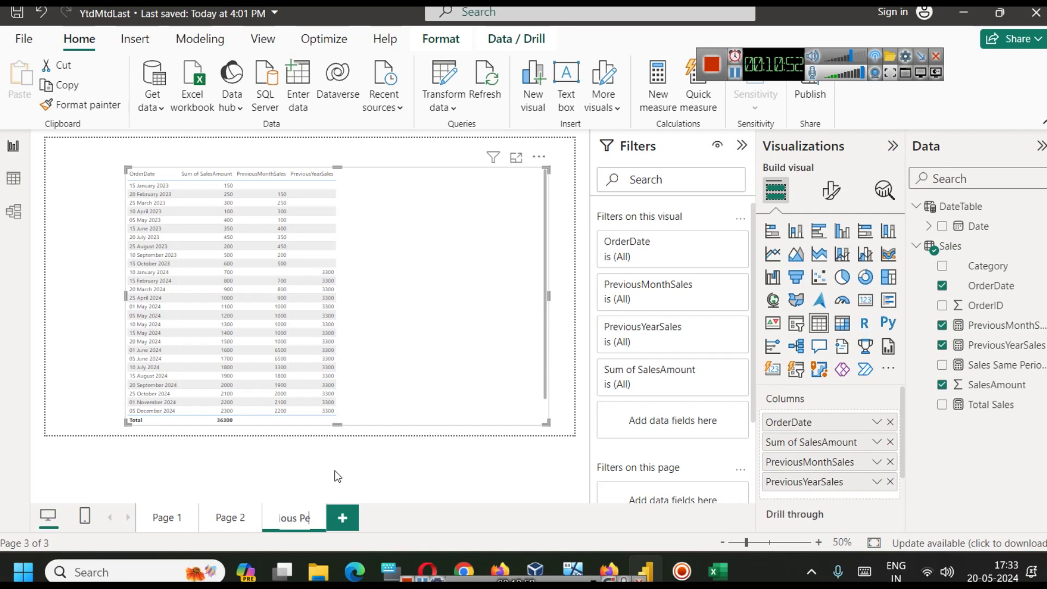
type("riod Data Table")
key("Return")
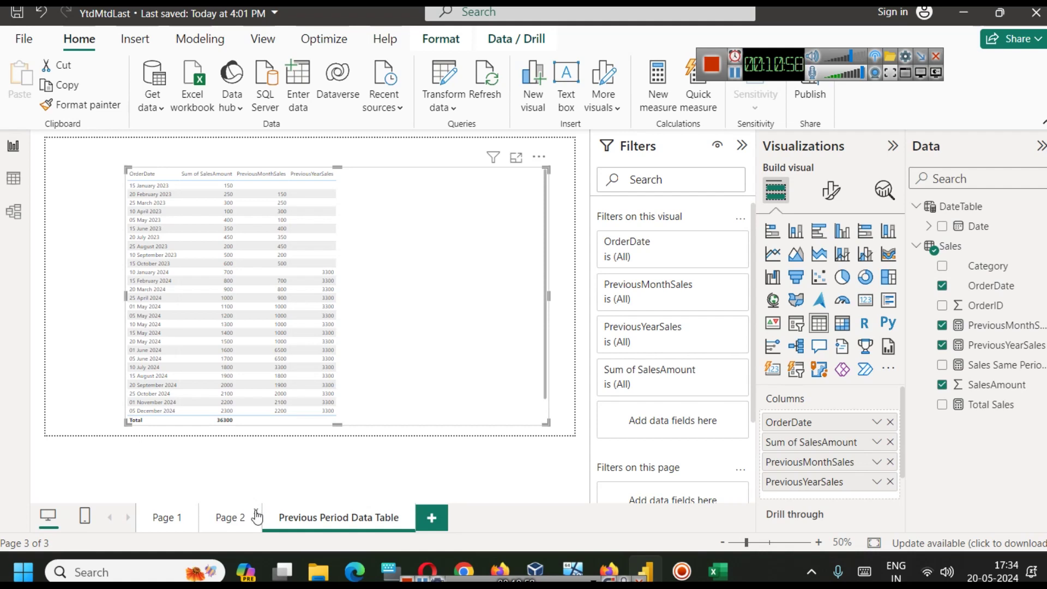
Delete the Page 2 report page and save the report
key("Delete")
left_click(664, 311)
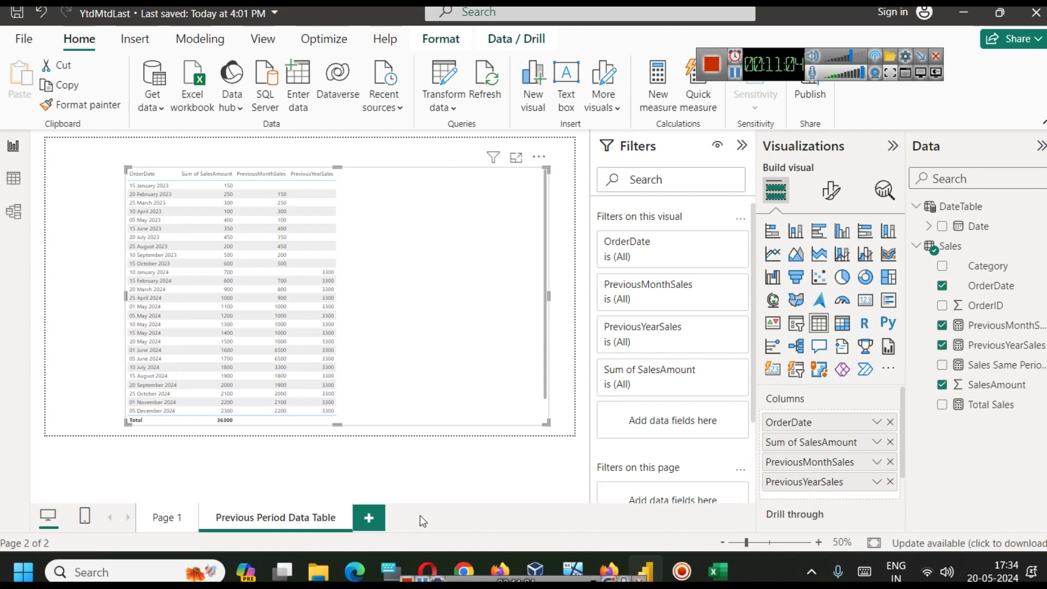
key("ctrl+s")
Add a new report page and place an enlarged, empty line chart across most of its canvas
left_click(375, 524)
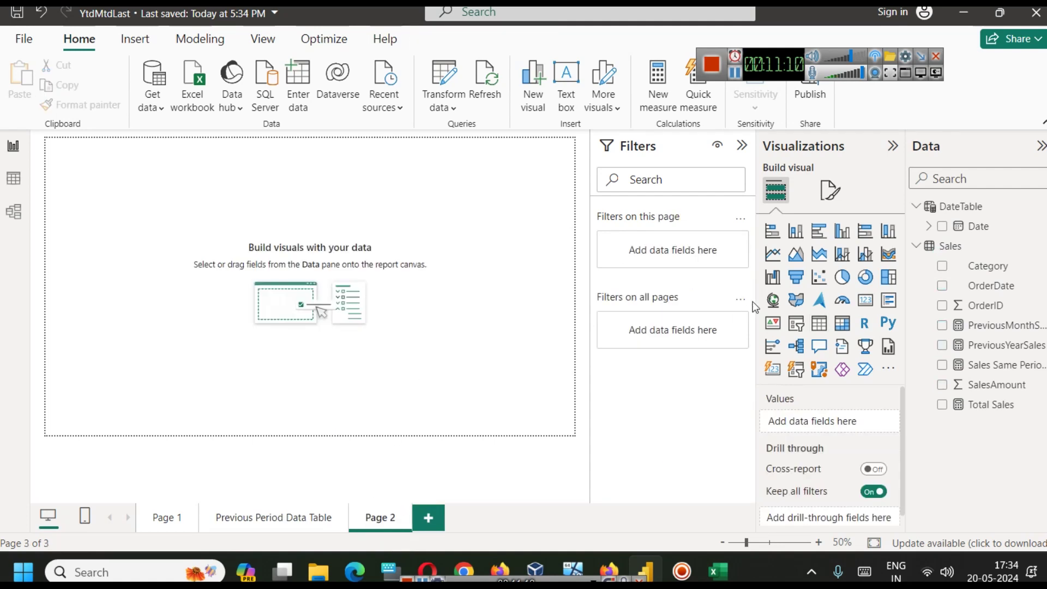
left_click(772, 255)
left_click_drag(162, 250, 436, 369)
left_click_drag(303, 286, 358, 317)
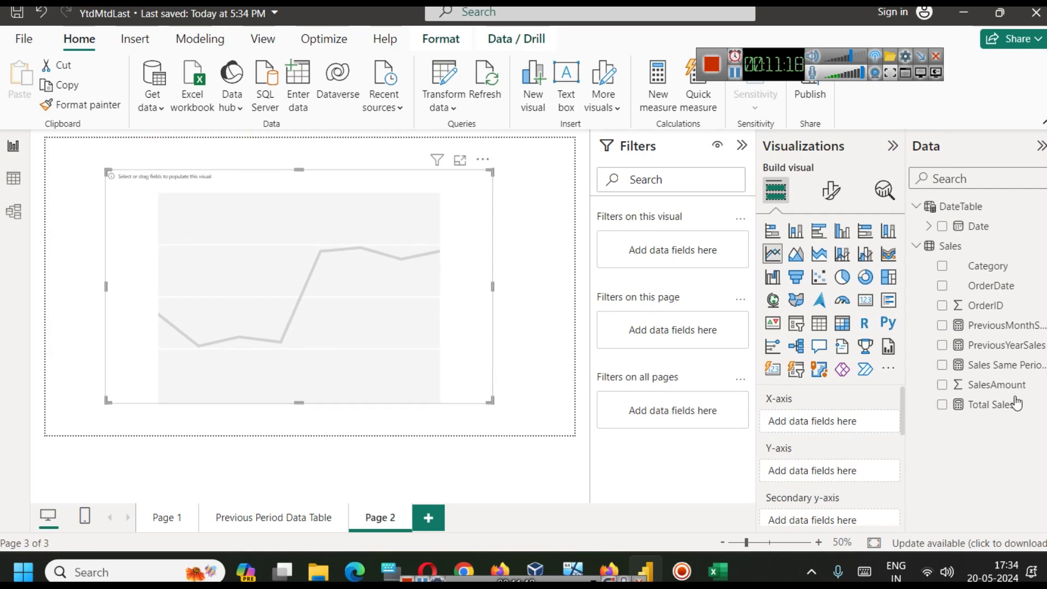
Plot OrderDate on the line chart's x-axis, with SalesAmount, PreviousMonthSales and PreviousYearSales on the y-axis in that order
left_click_drag(993, 286, 867, 426)
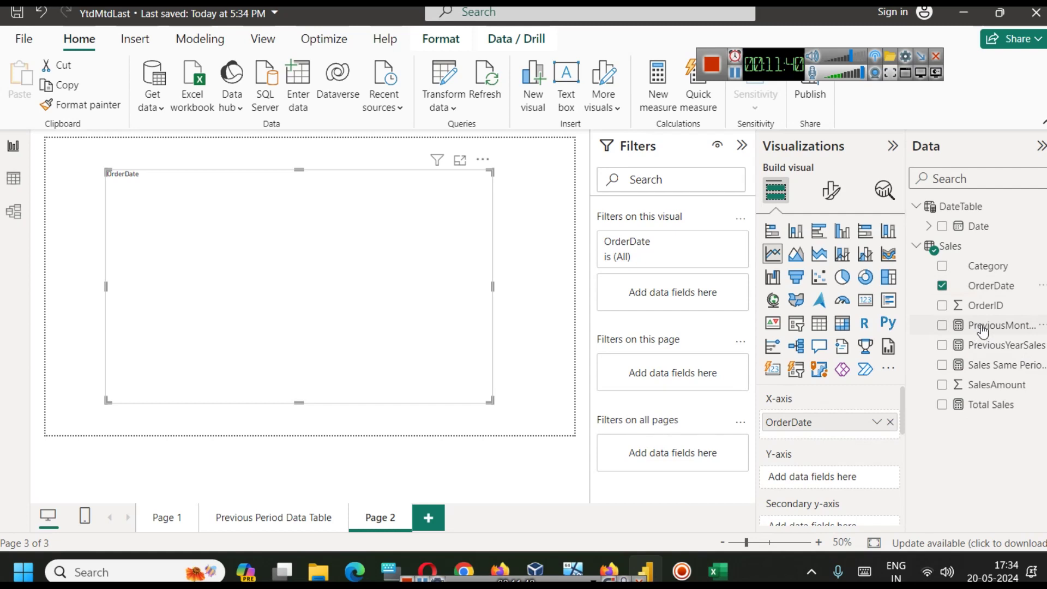
left_click_drag(981, 327, 832, 481)
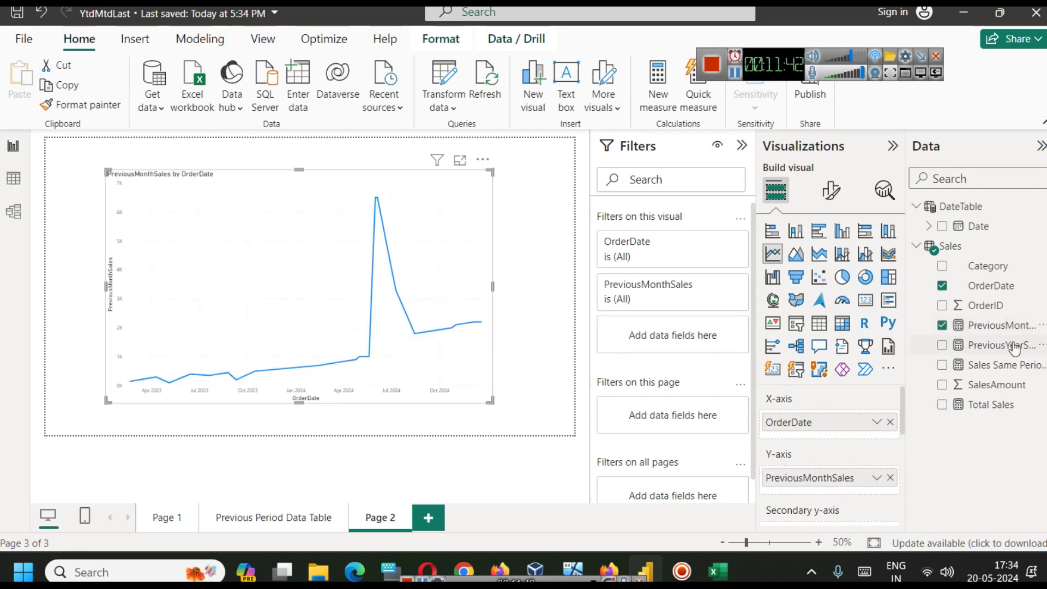
left_click_drag(1009, 345, 858, 491)
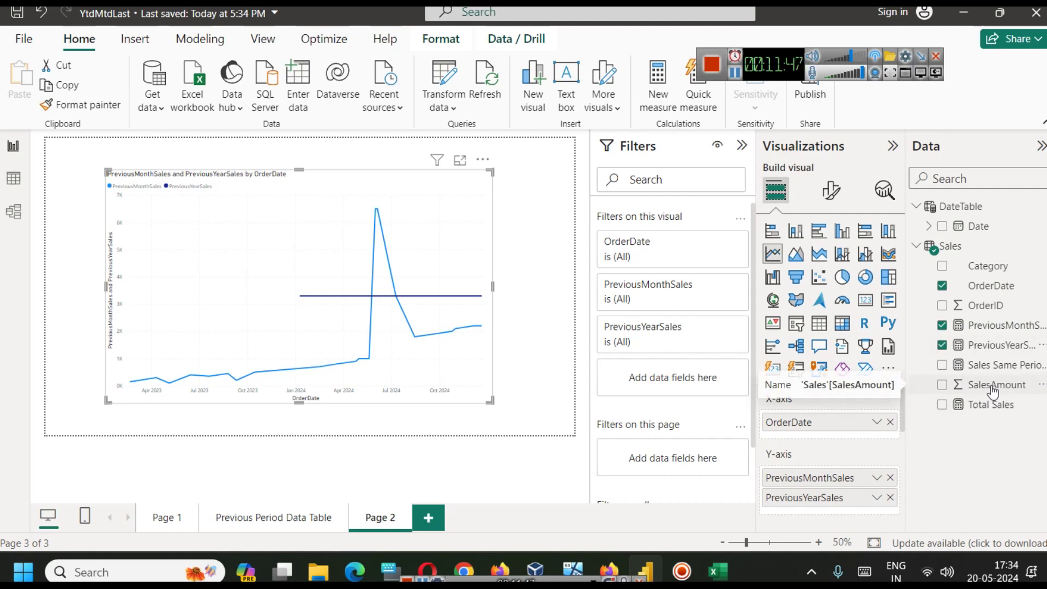
left_click_drag(992, 392, 812, 477)
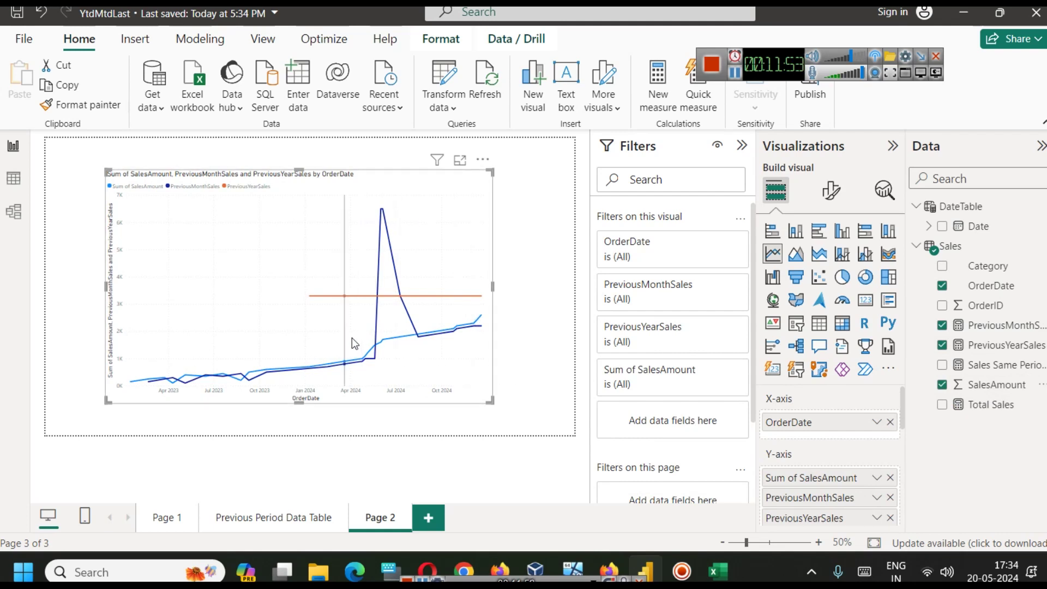
Examine the line chart's data points in focus mode and compare them with the exported rows in Excel
left_click(459, 160)
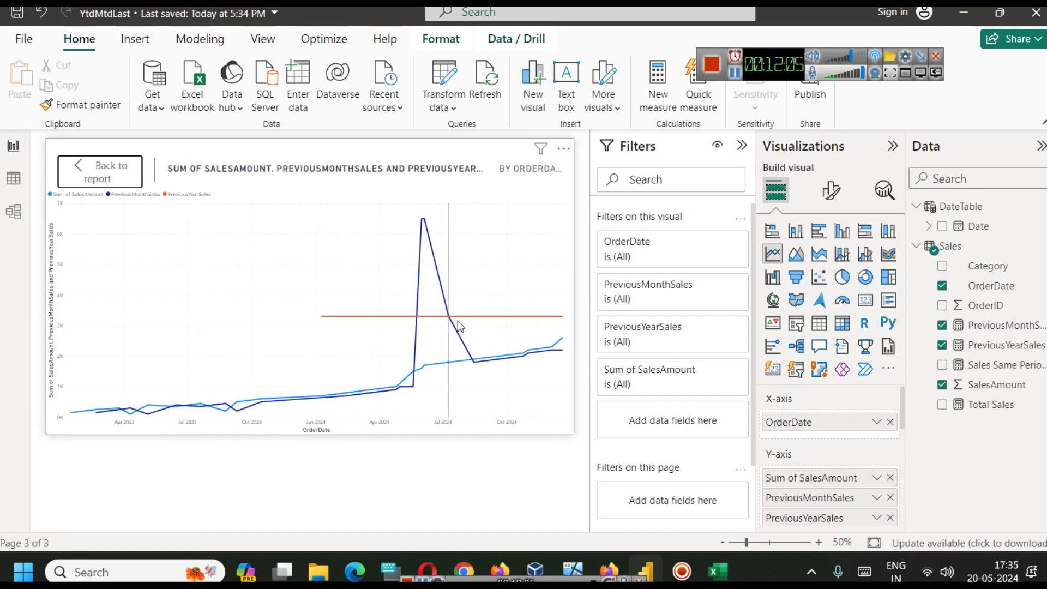
mouse_move(457, 323)
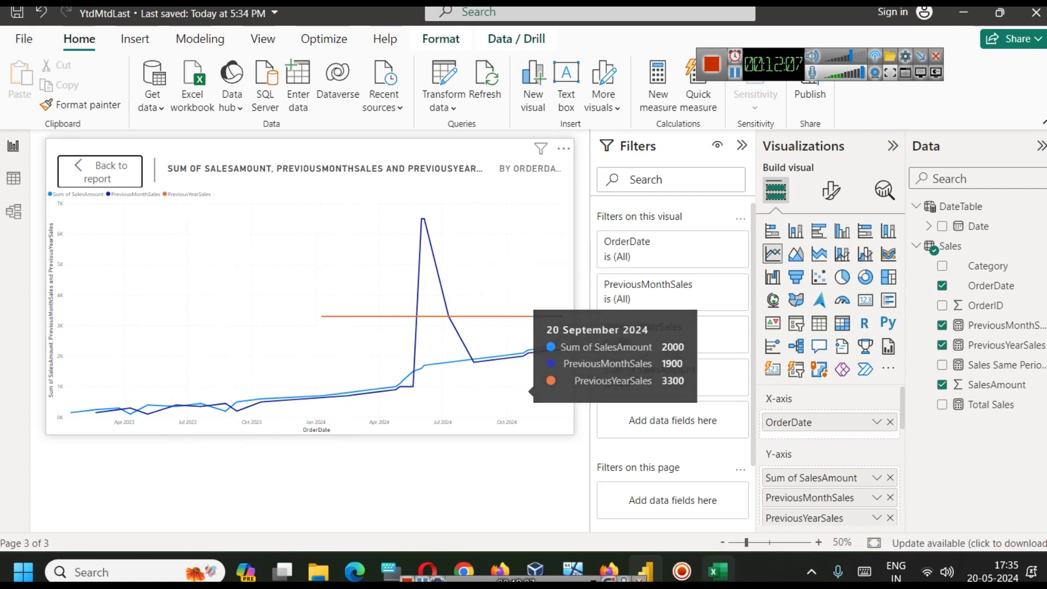
left_click(717, 571)
scroll(684, 378, "down", 6)
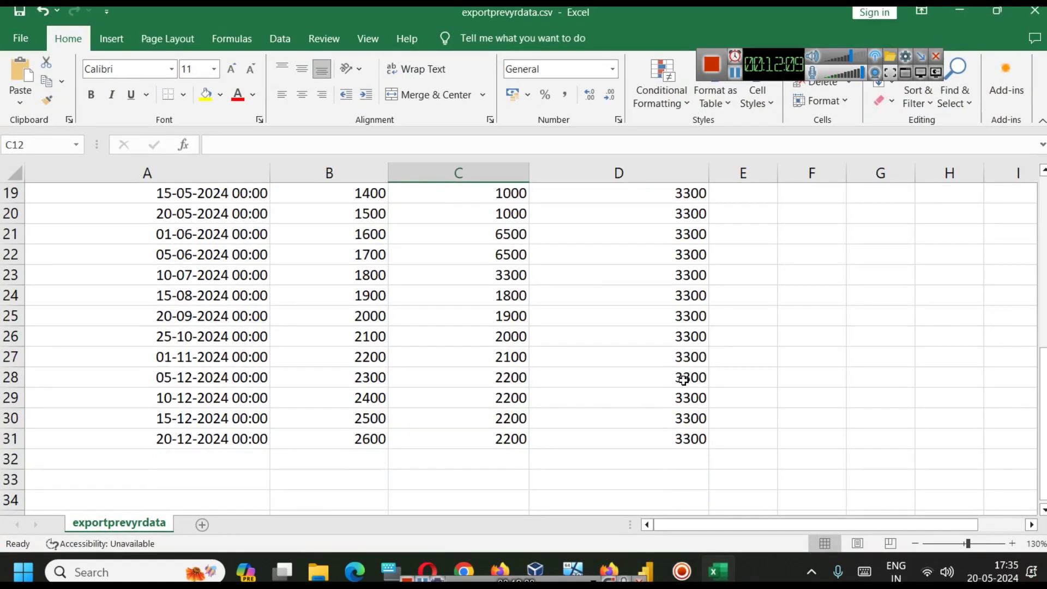
scroll(686, 385, "up", 6)
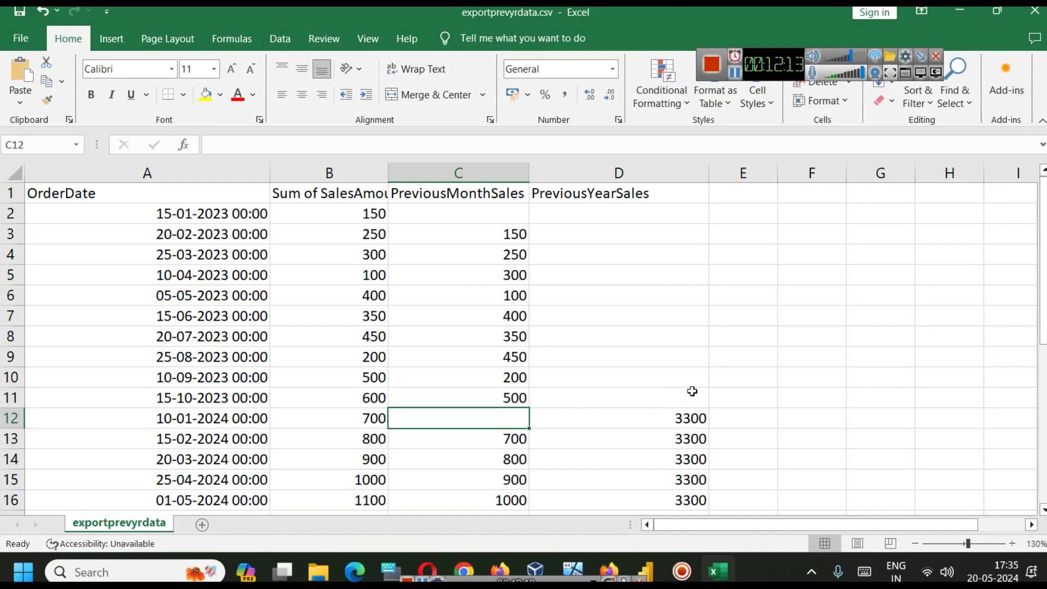
left_click(959, 11)
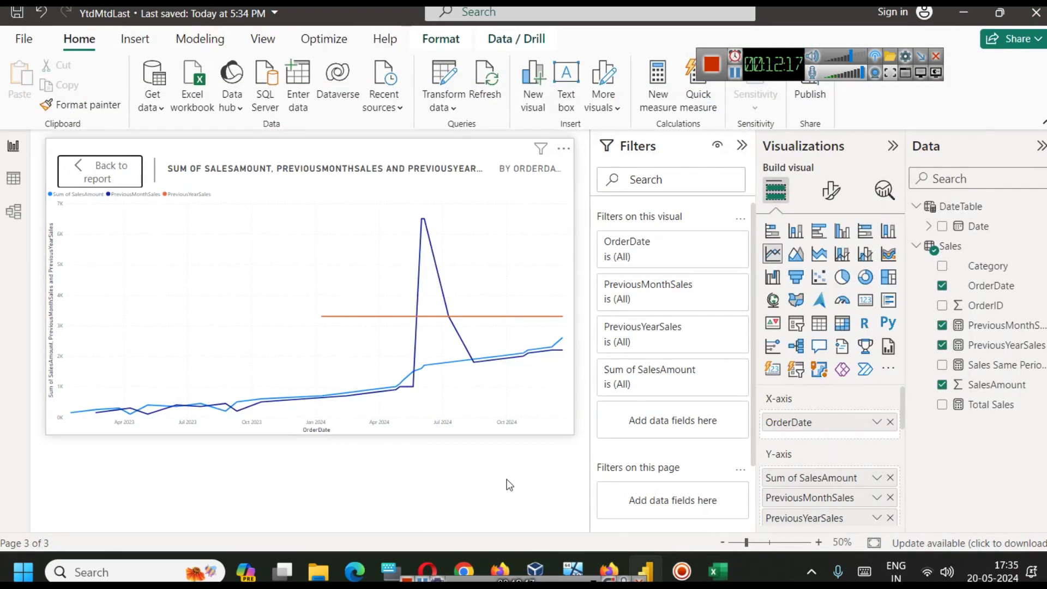
left_click(76, 170)
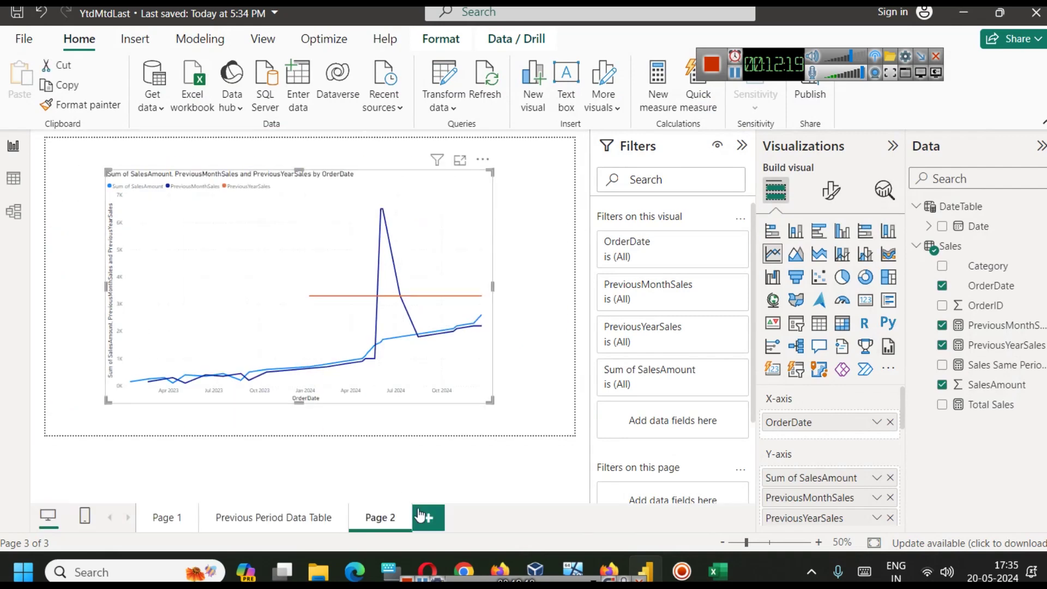
Rename the line chart's report page as "Line Chart Previous"
right_click(376, 516)
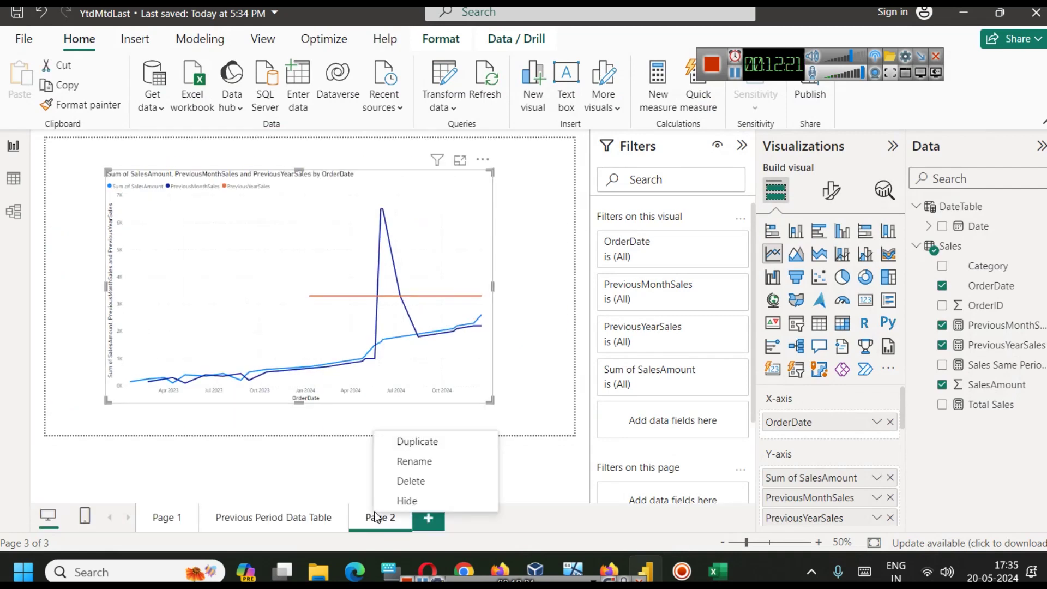
left_click(437, 461)
type("Line Chart")
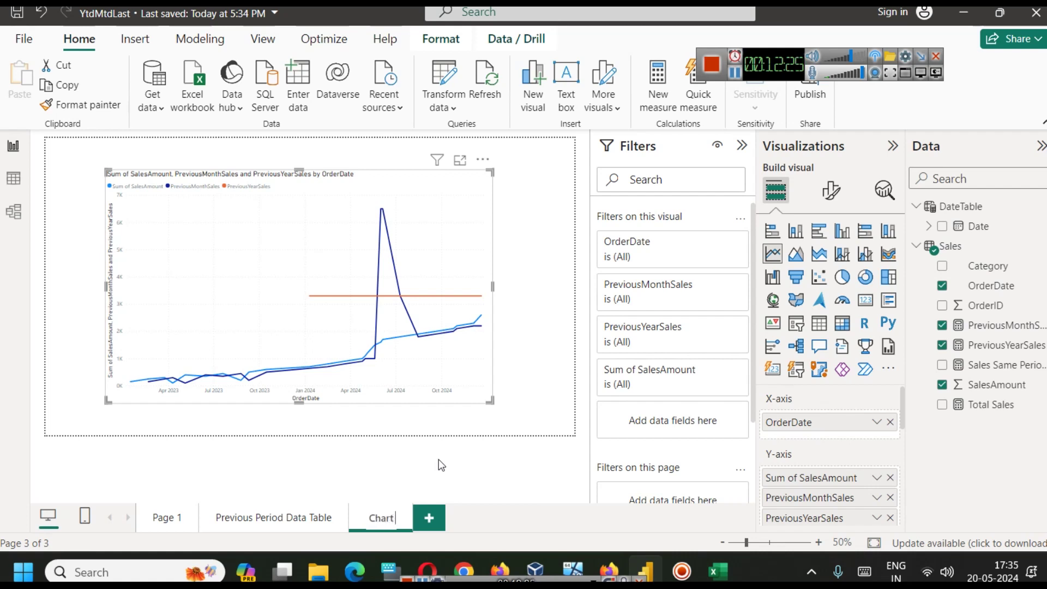
type(" Previous")
left_click(475, 465)
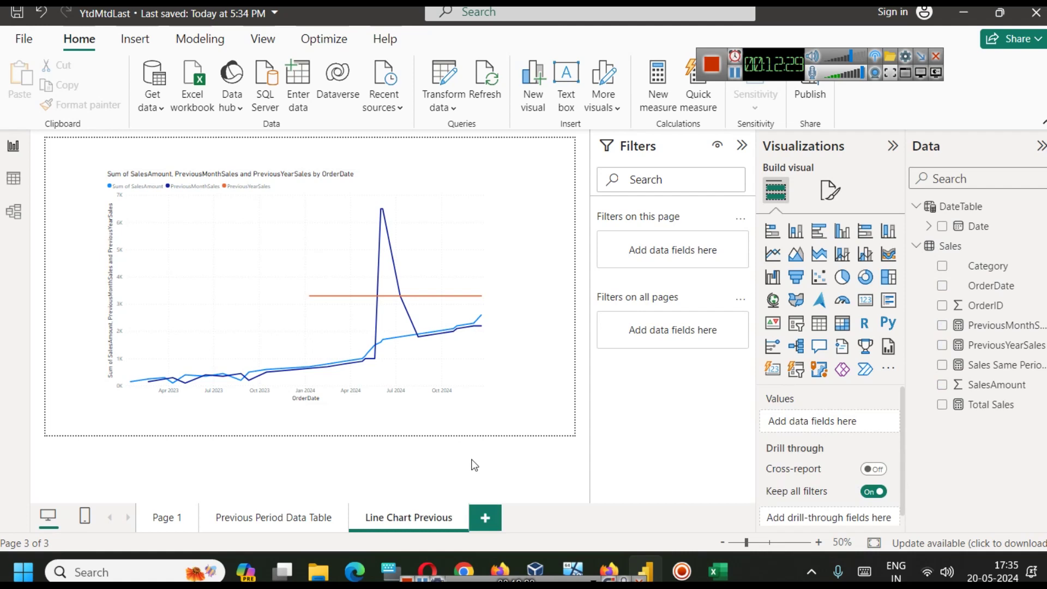